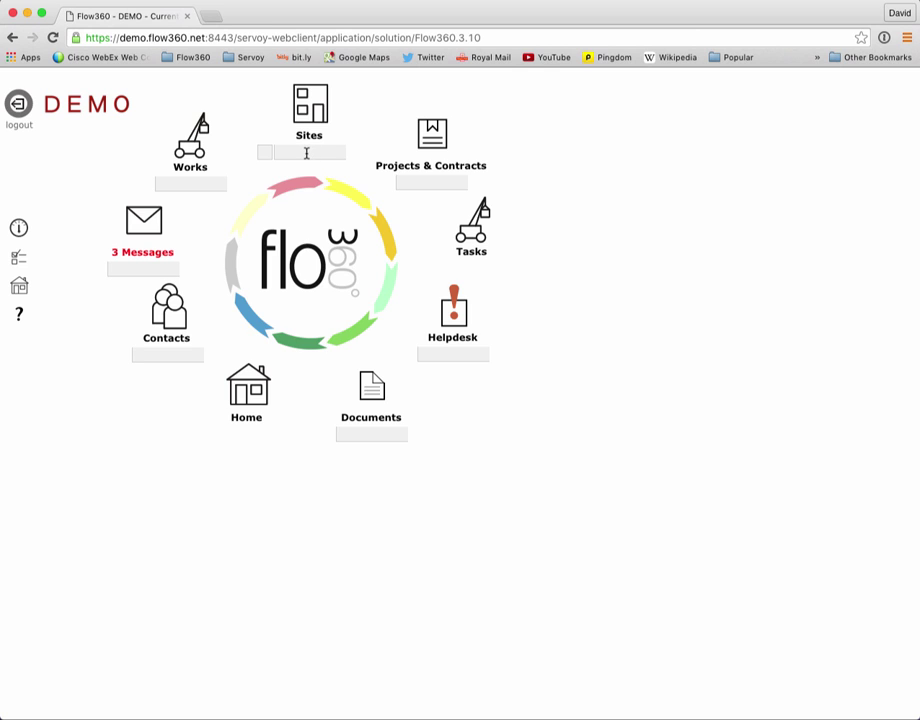
# Search Sites for 'kitchen 3' to open the Kitchen 3 area record at King's College
pyautogui.click(308, 152)
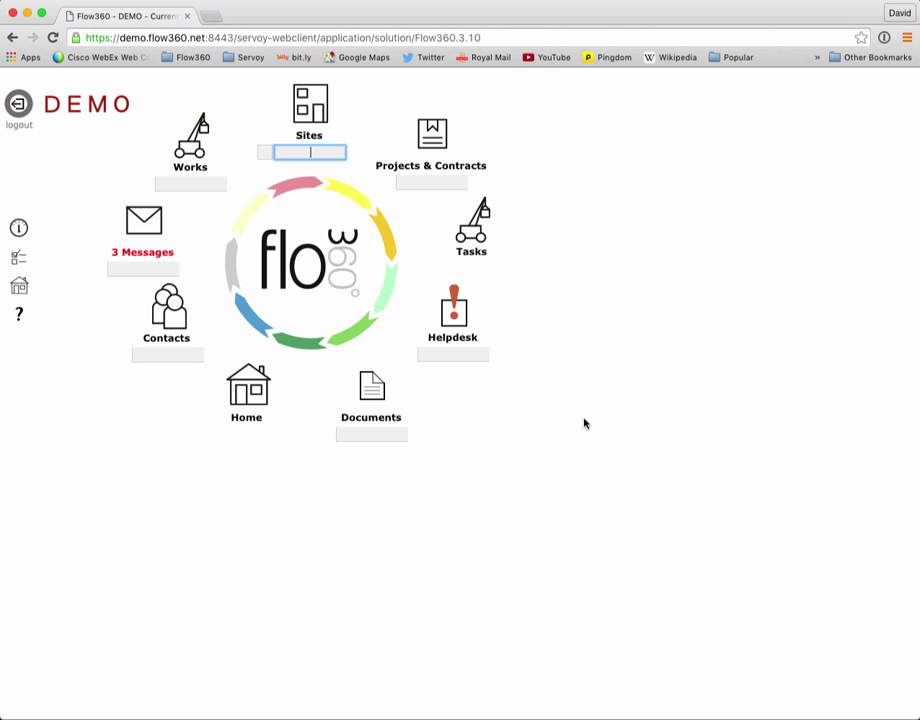
pyautogui.write('kitchen 3')
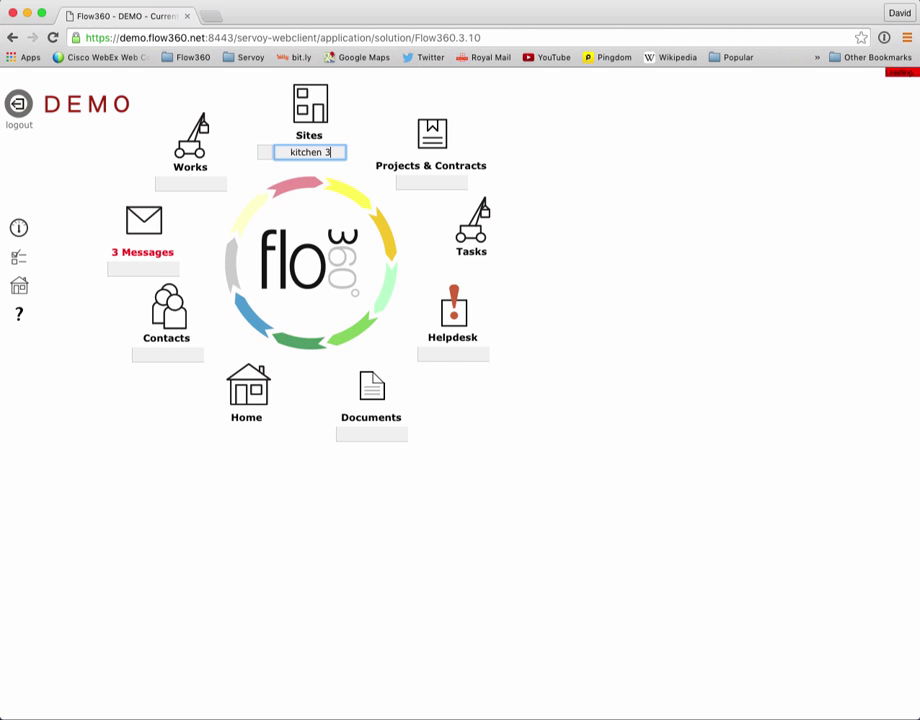
pyautogui.press('Return')
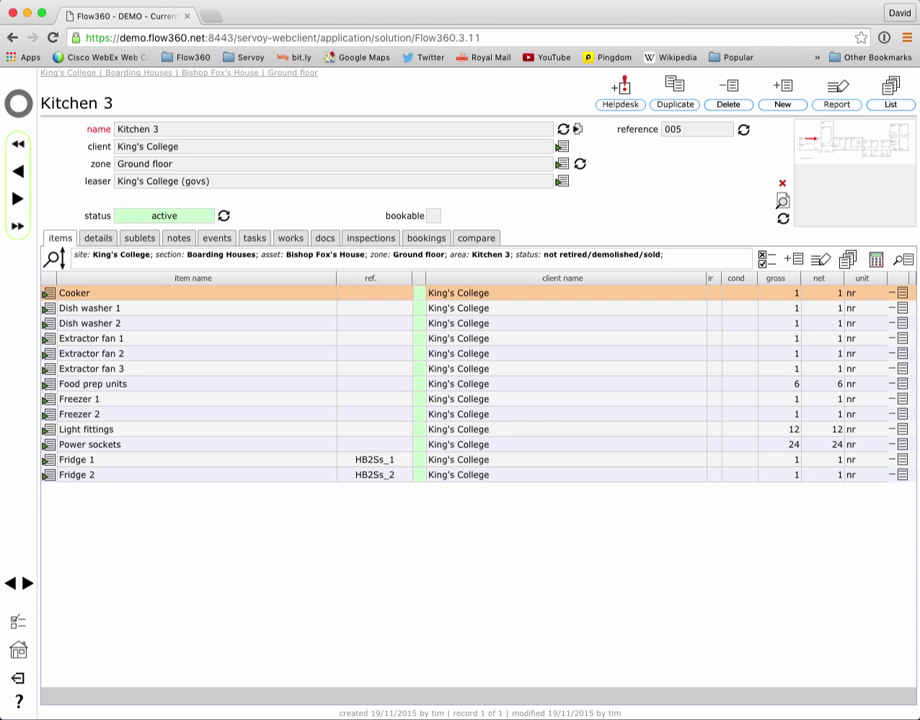
# Run a Sites quick-find for 'kitchen', review the 81 matching paths, and return home
pyautogui.click(20, 106)
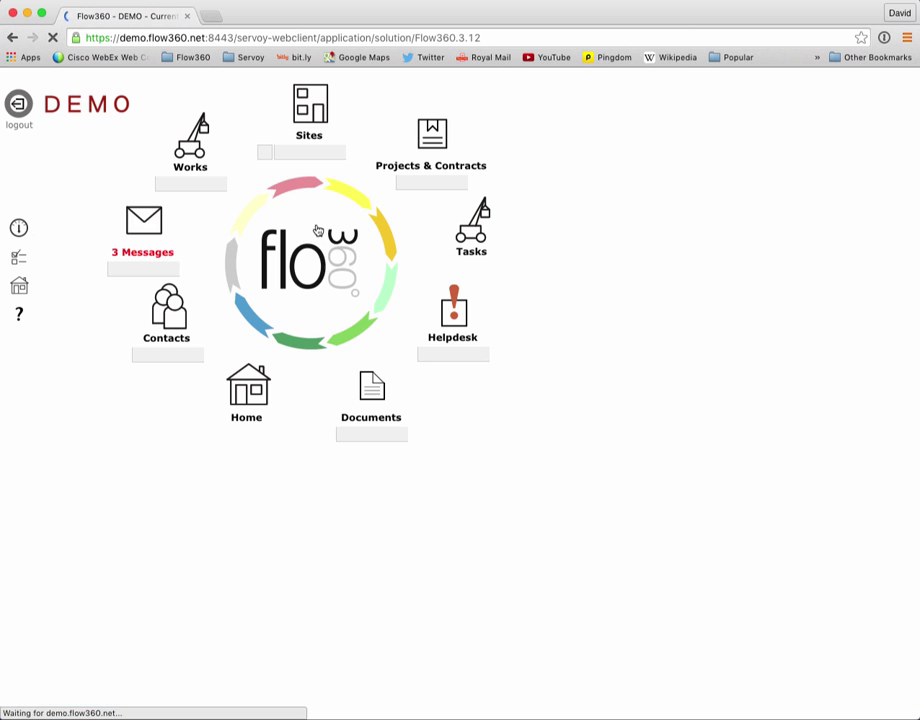
pyautogui.click(306, 151)
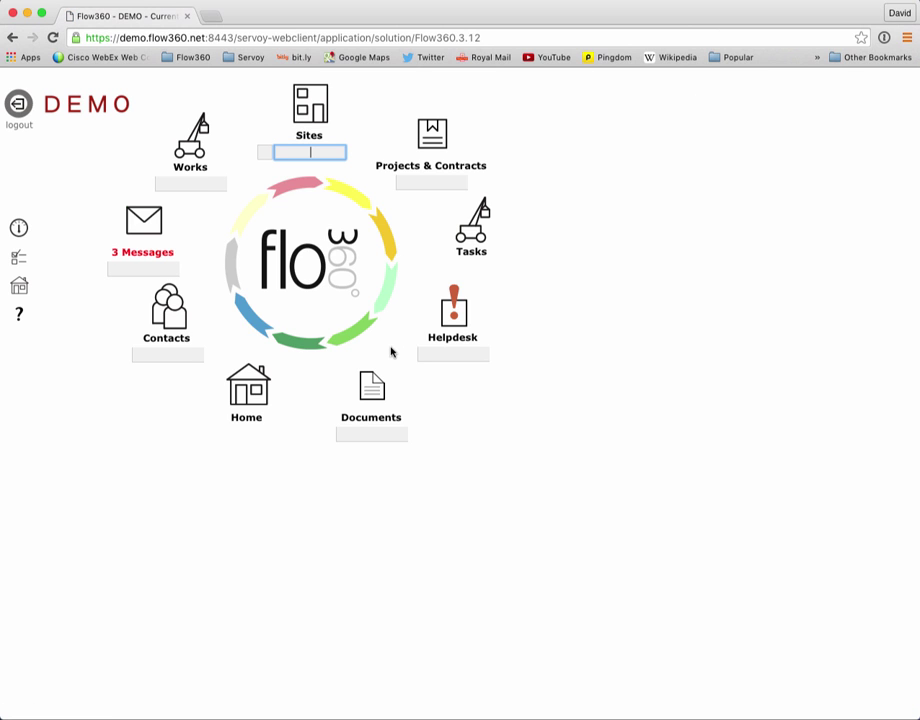
pyautogui.write('kitchen')
pyautogui.press('Return')
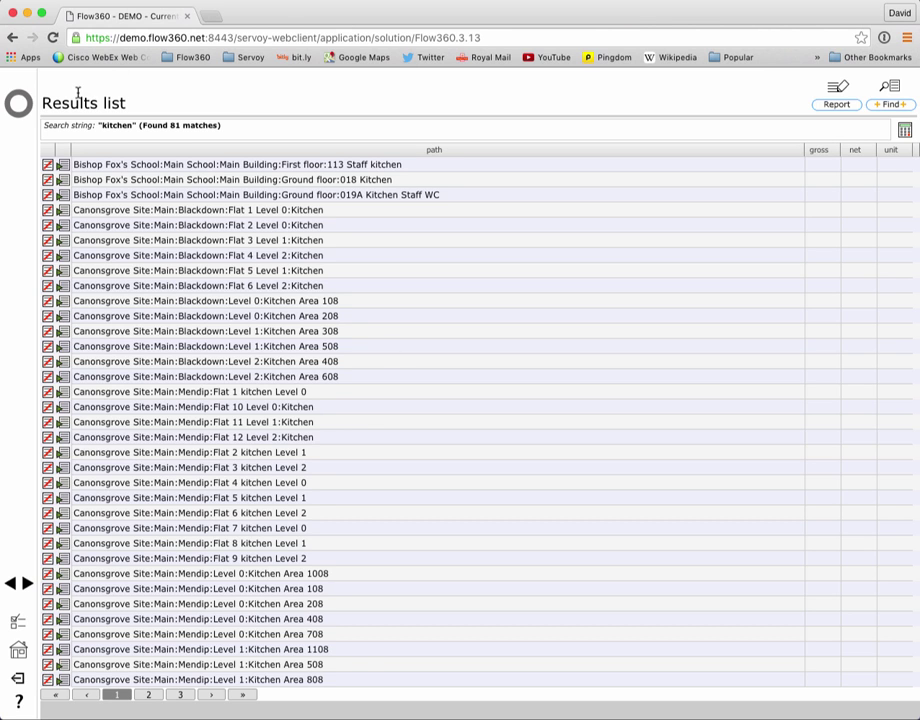
pyautogui.click(21, 106)
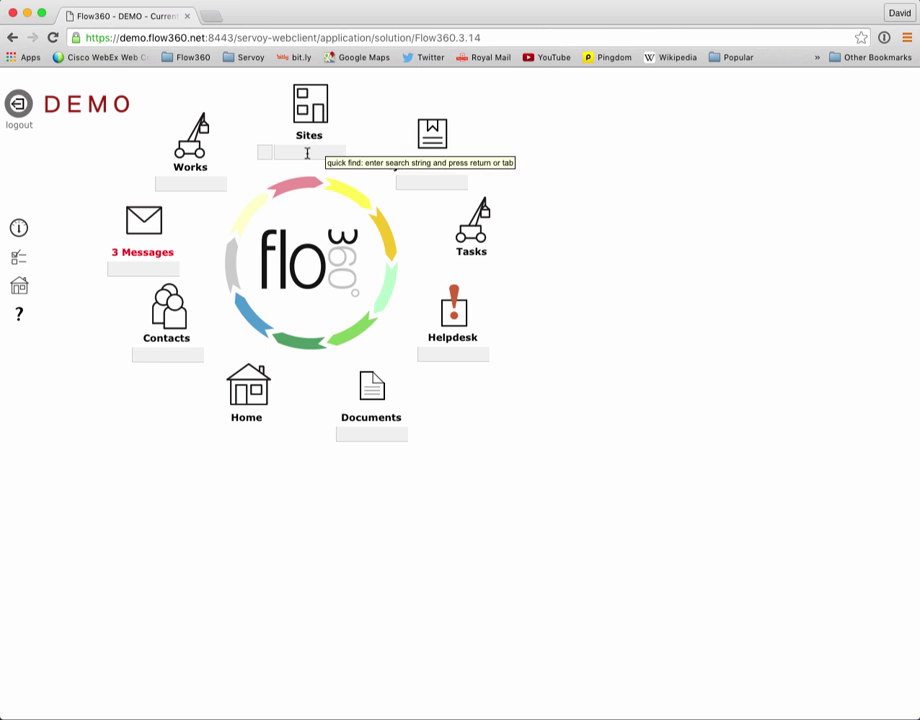
pyautogui.click(310, 152)
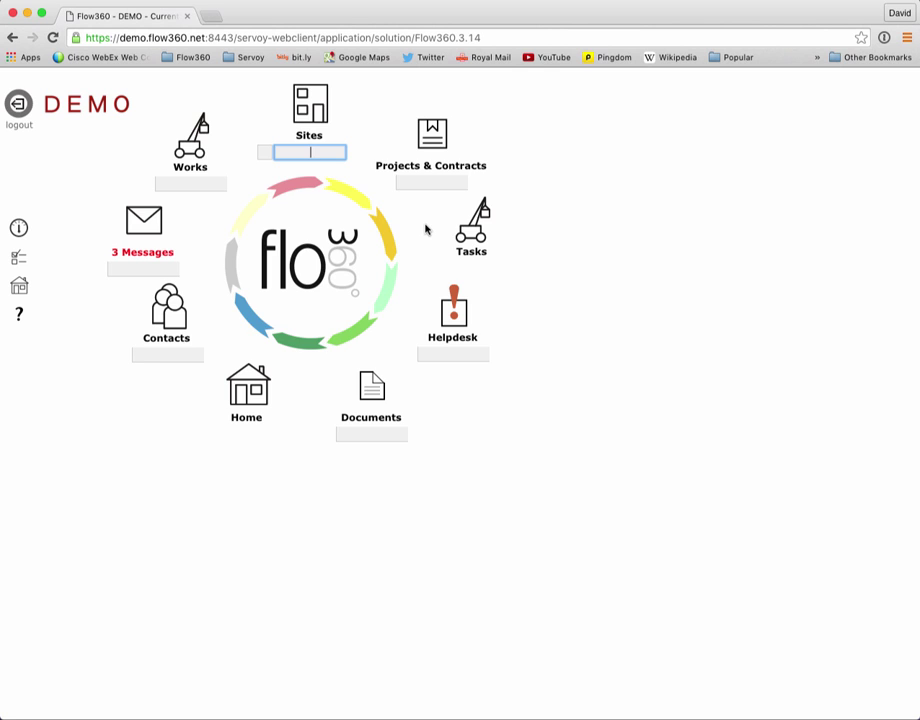
pyautogui.write('quinta')
pyautogui.press('Return')
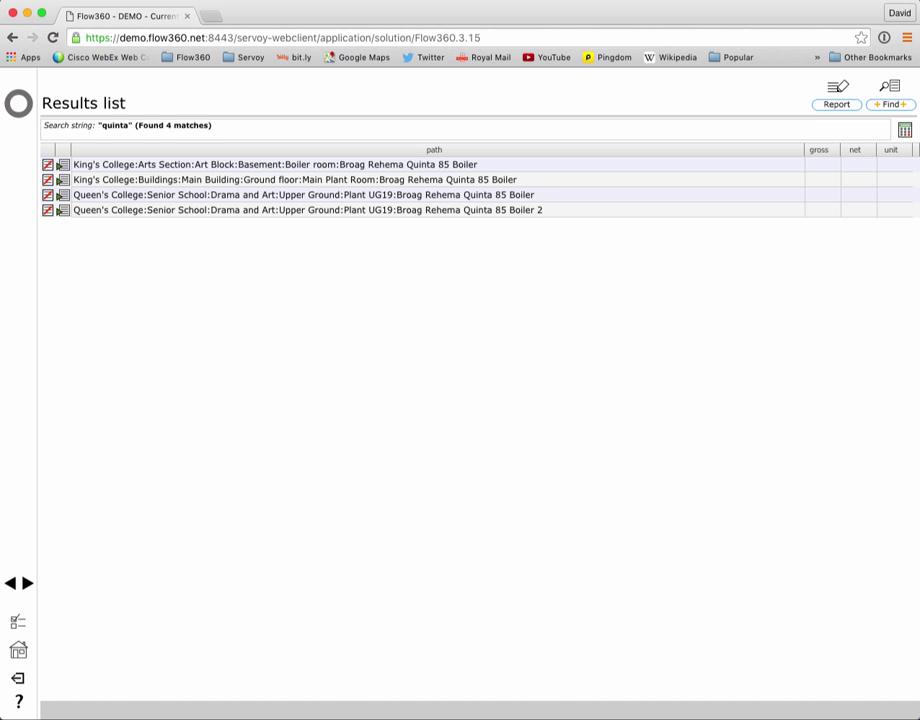
pyautogui.click(19, 106)
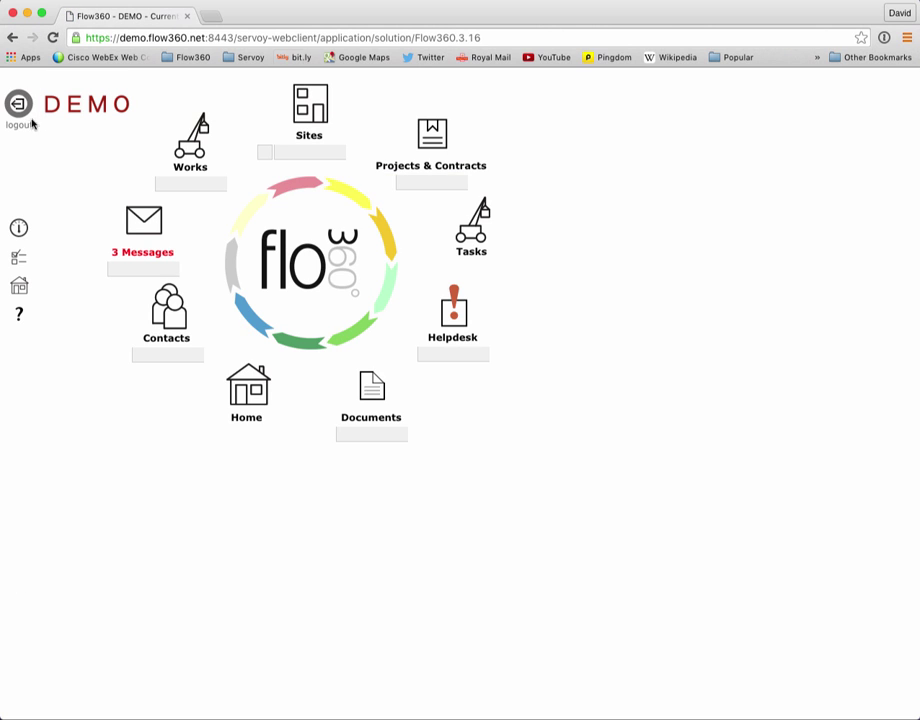
pyautogui.click(312, 151)
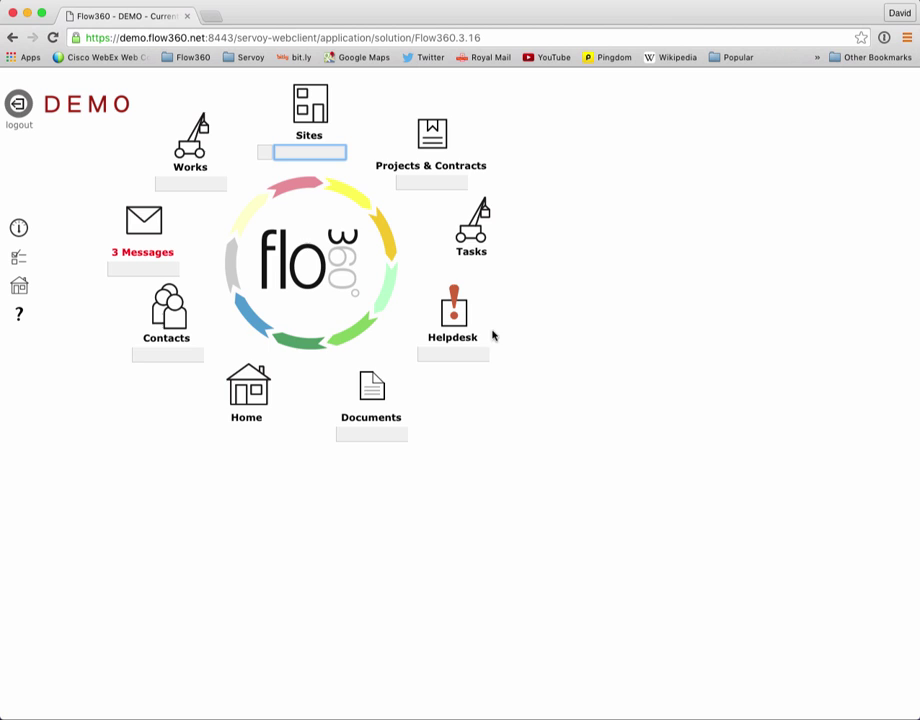
pyautogui.write('alarm')
pyautogui.press('Return')
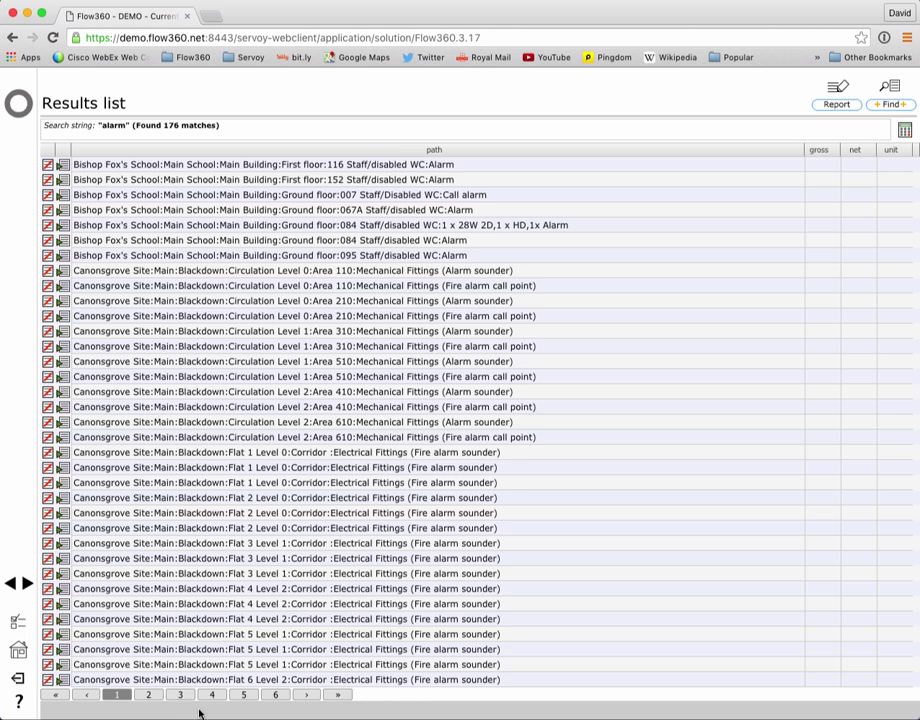
pyautogui.click(146, 696)
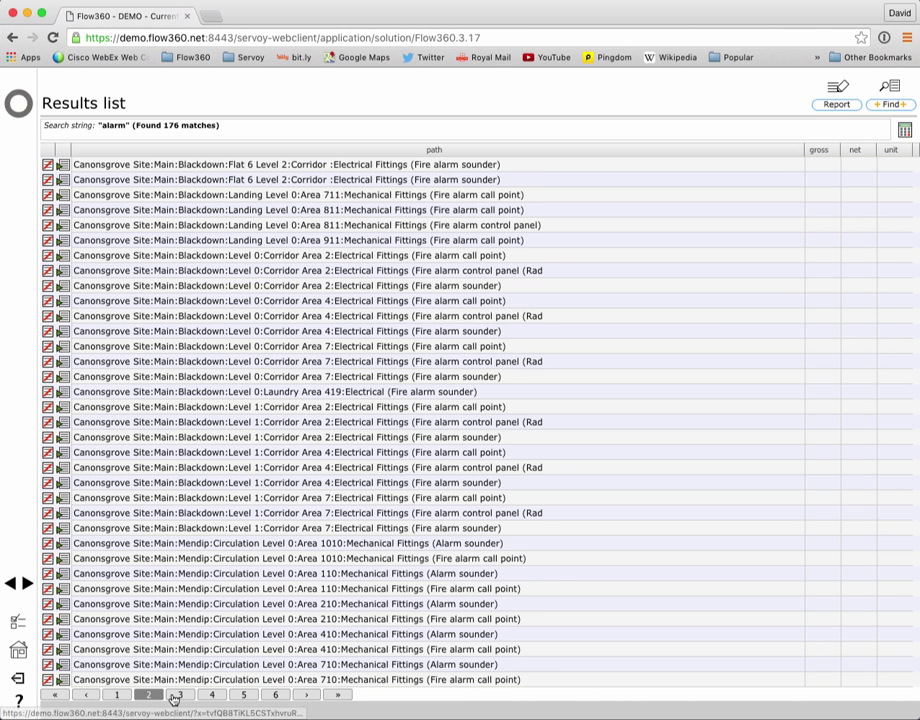
pyautogui.click(174, 697)
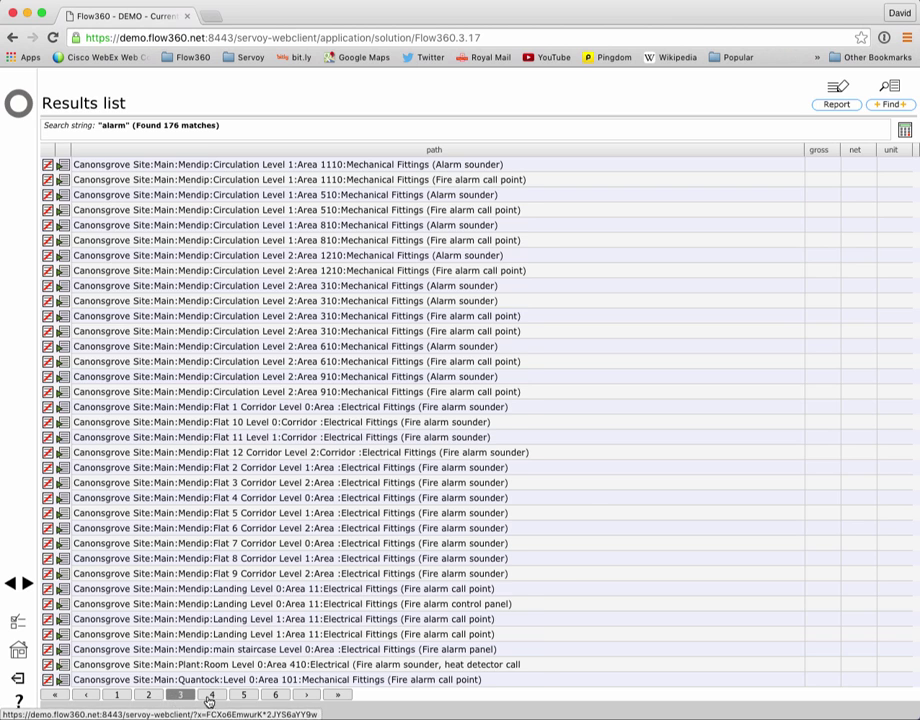
pyautogui.click(243, 697)
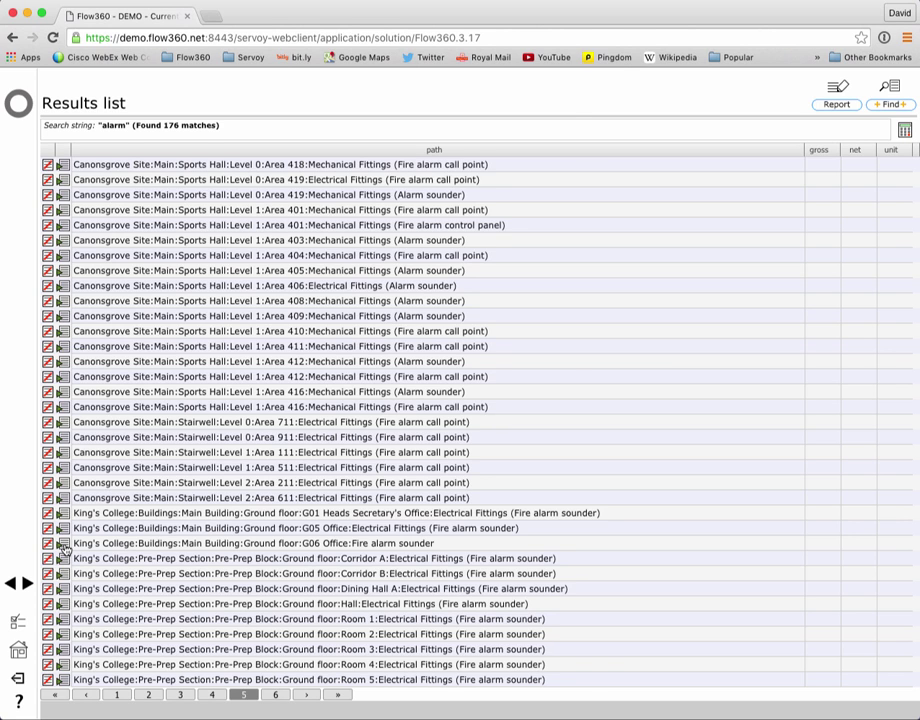
pyautogui.click(64, 547)
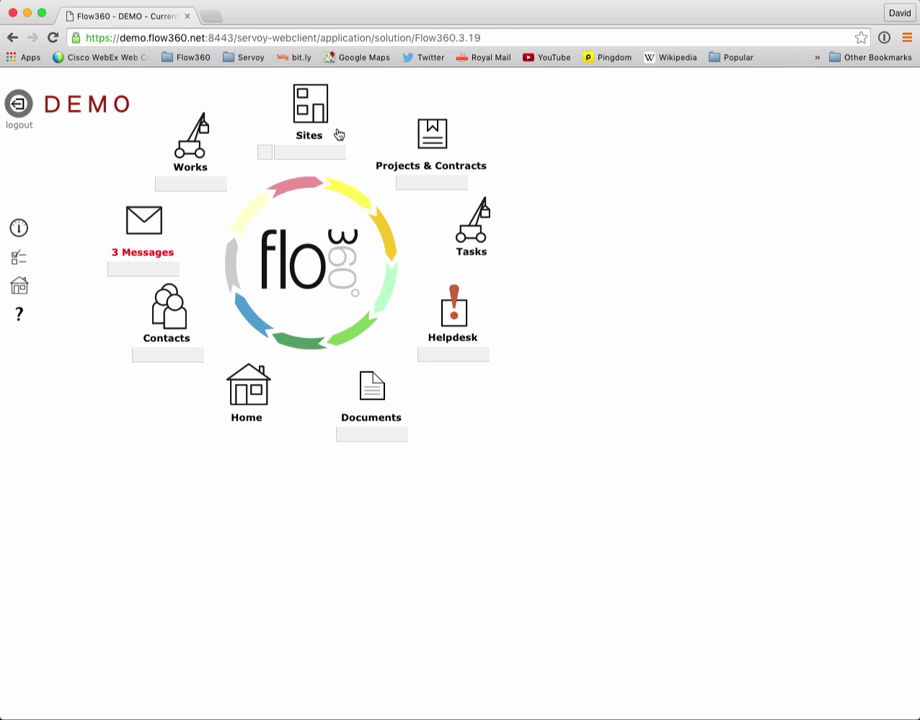
# With custom data items included, search Sites for key number A08756-6 and view the Lock record
pyautogui.click(266, 155)
pyautogui.click(298, 153)
pyautogui.write('A08756-6')
pyautogui.press('Return')
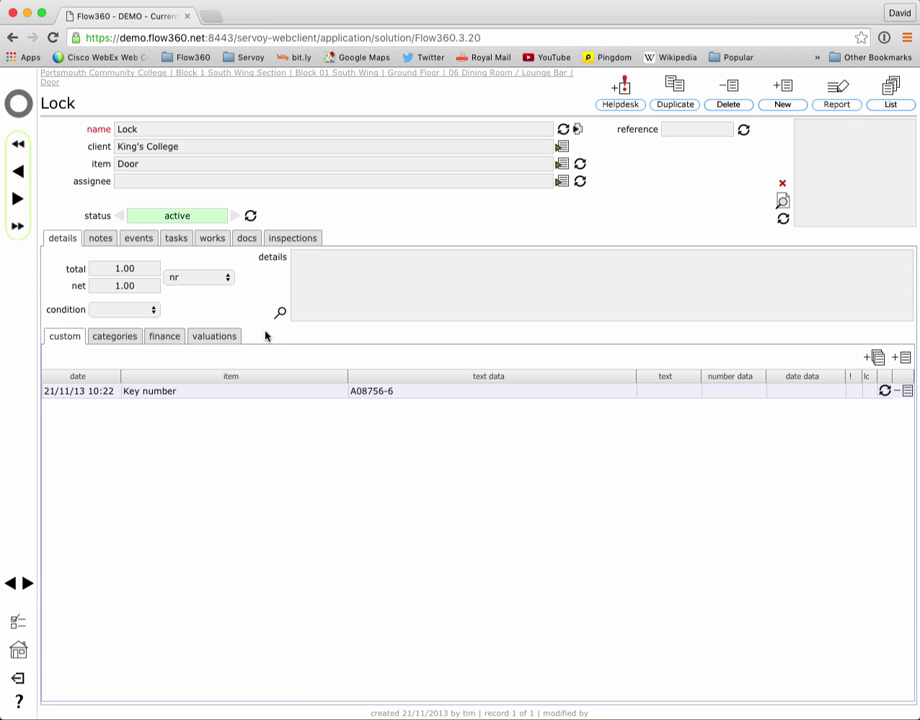
pyautogui.click(18, 104)
# Search Sites for 'A08756' to list the three Portsmouth Community College door locks
pyautogui.click(264, 153)
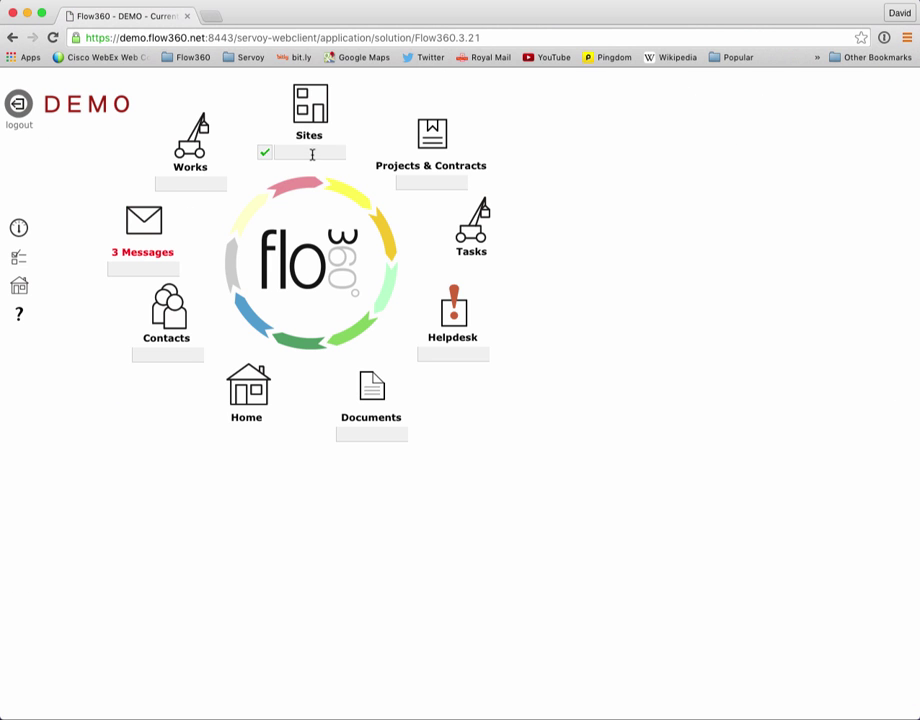
pyautogui.click(312, 152)
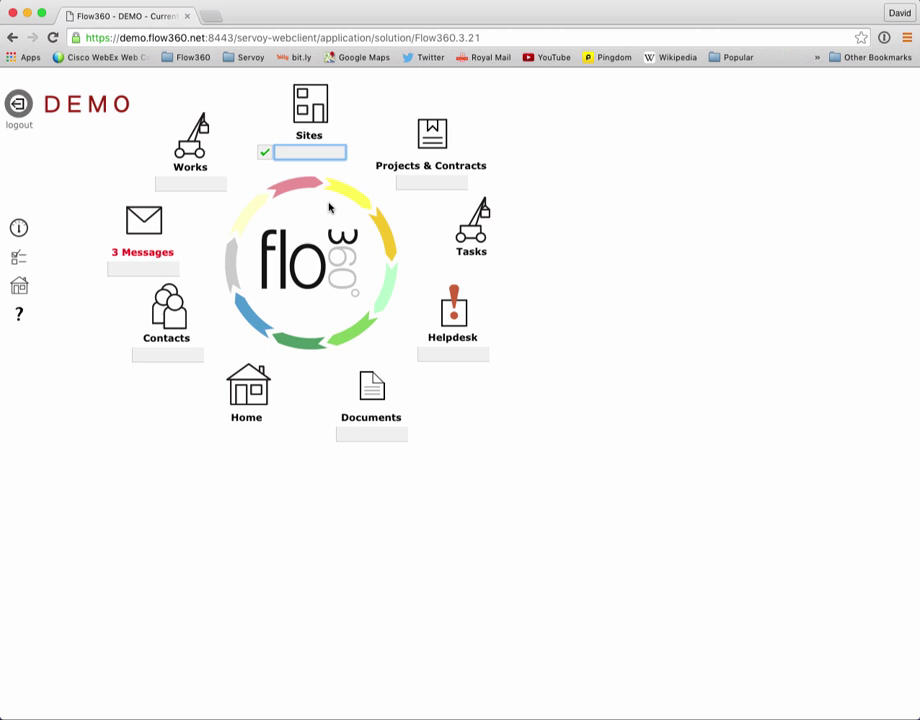
pyautogui.write('A08756')
pyautogui.press('Return')
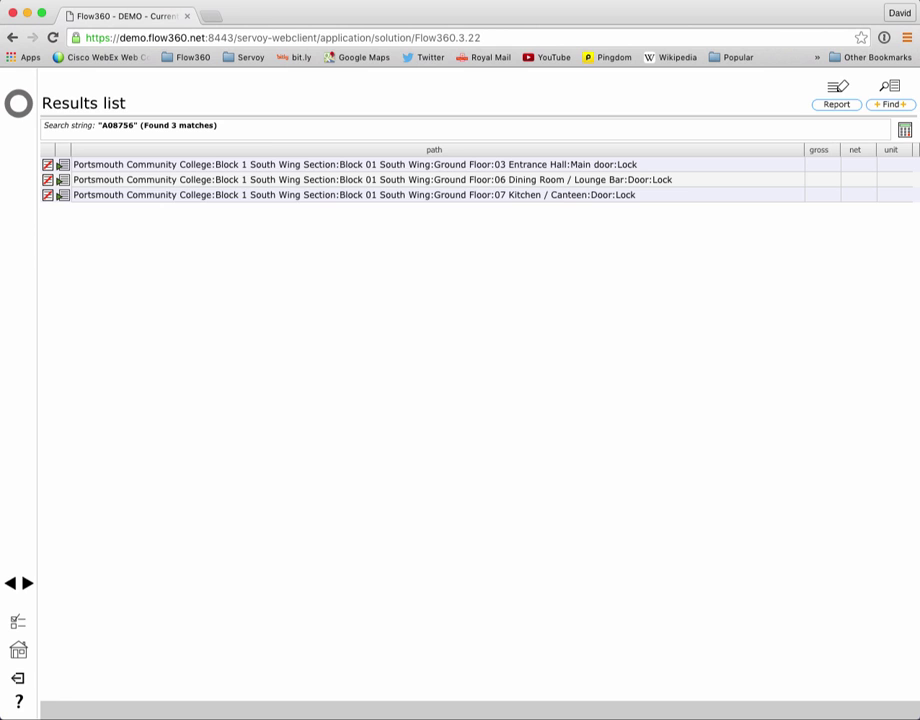
# Search Sites for 'HP', review the 48 matching assets, and return to the start screen
pyautogui.click(18, 100)
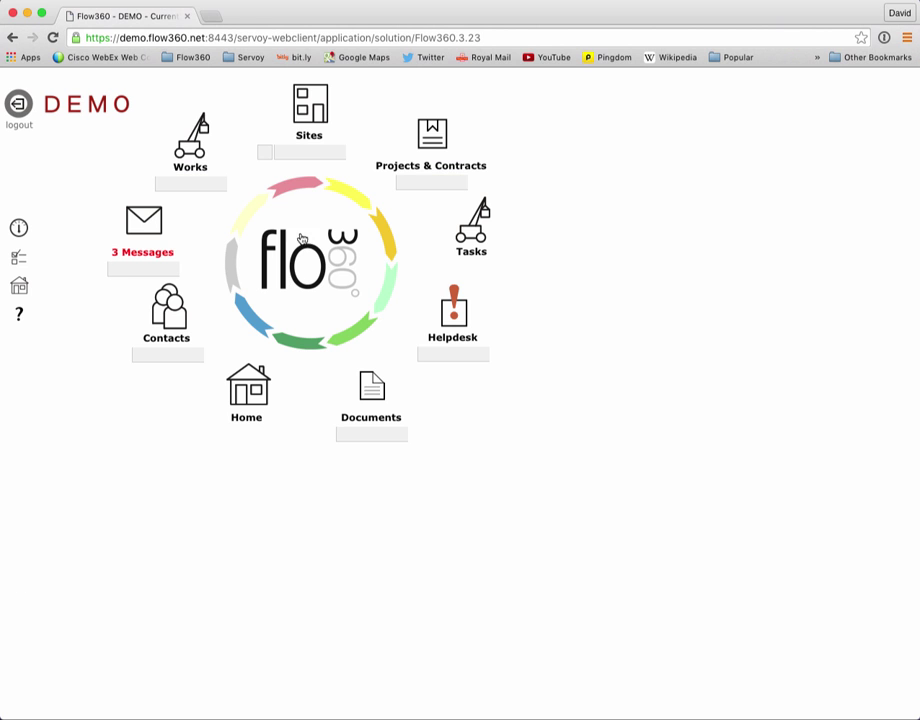
pyautogui.click(265, 151)
pyautogui.click(322, 155)
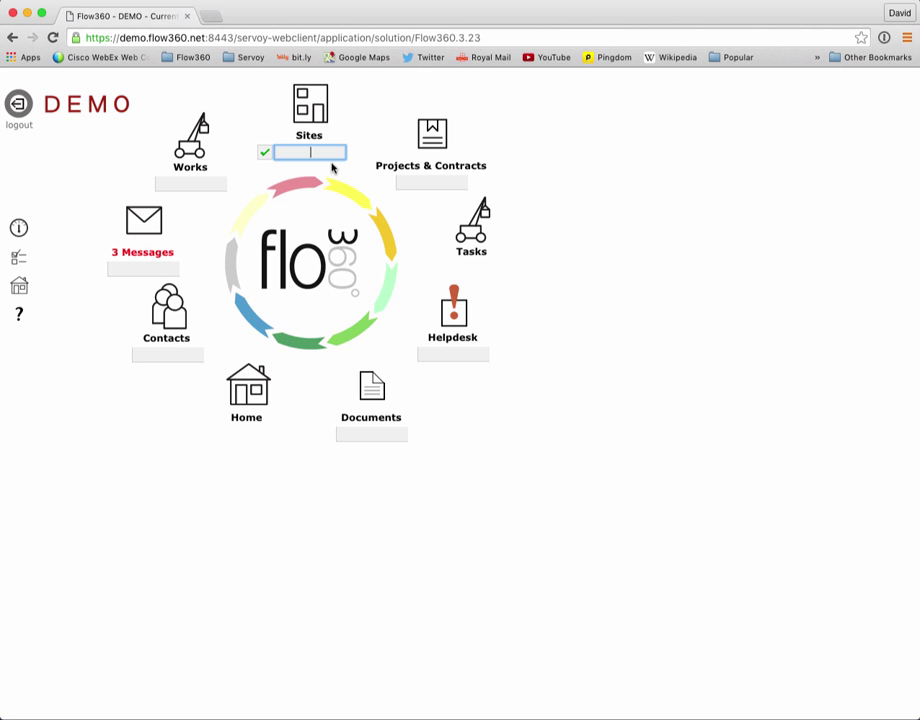
pyautogui.write('HP')
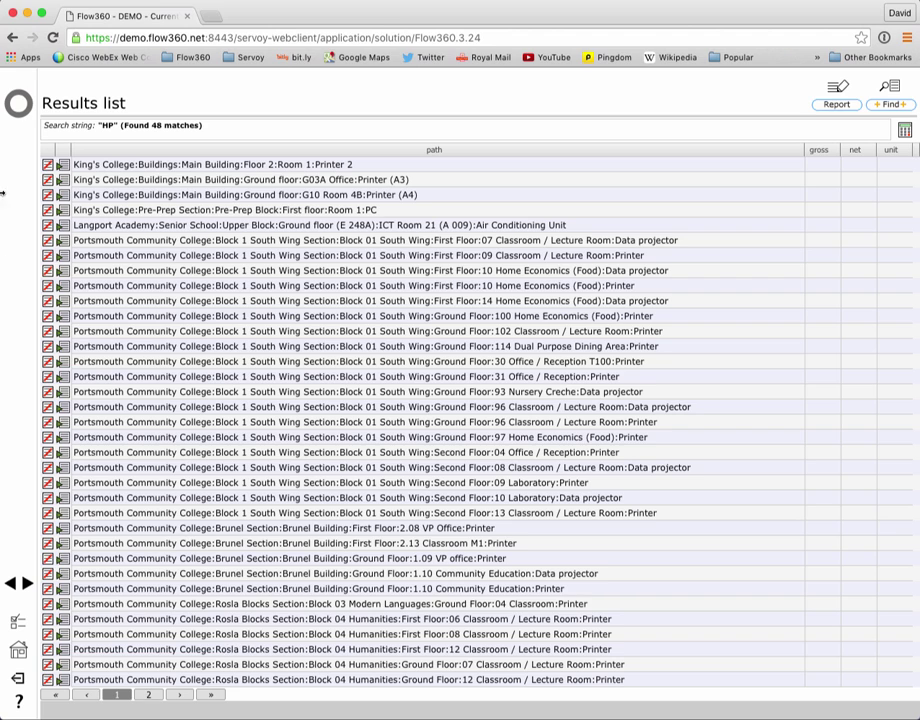
pyautogui.click(33, 103)
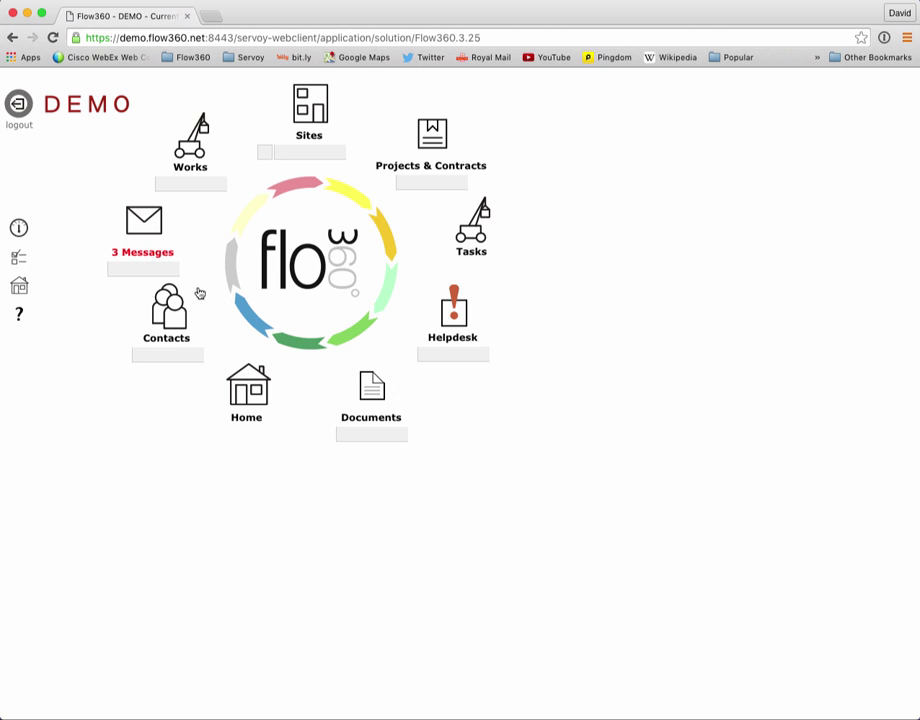
# Search Messages for 'window'
pyautogui.click(148, 266)
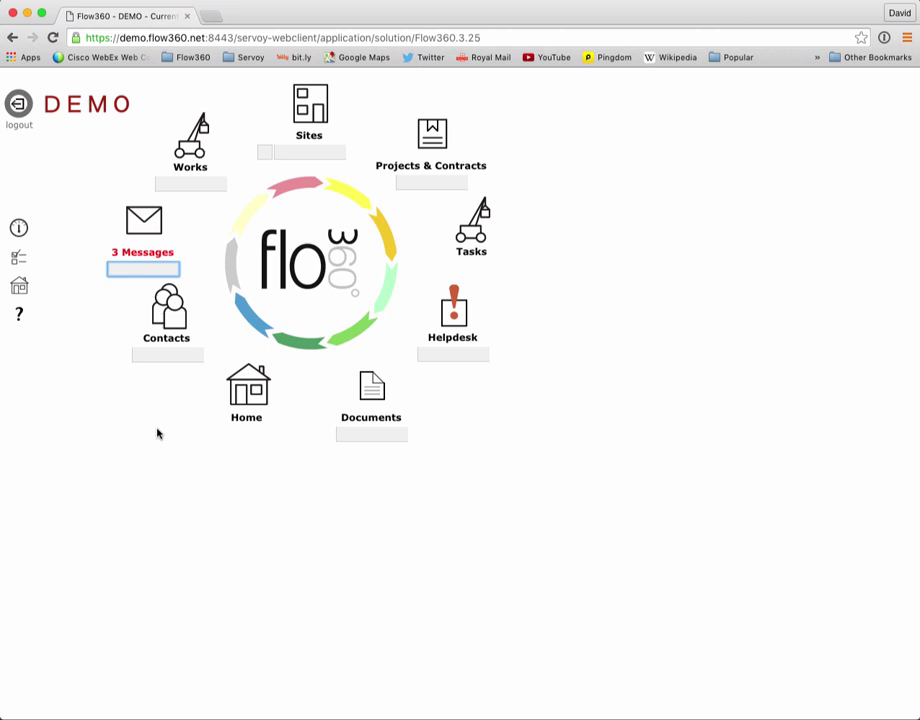
pyautogui.write('window')
pyautogui.press('Return')
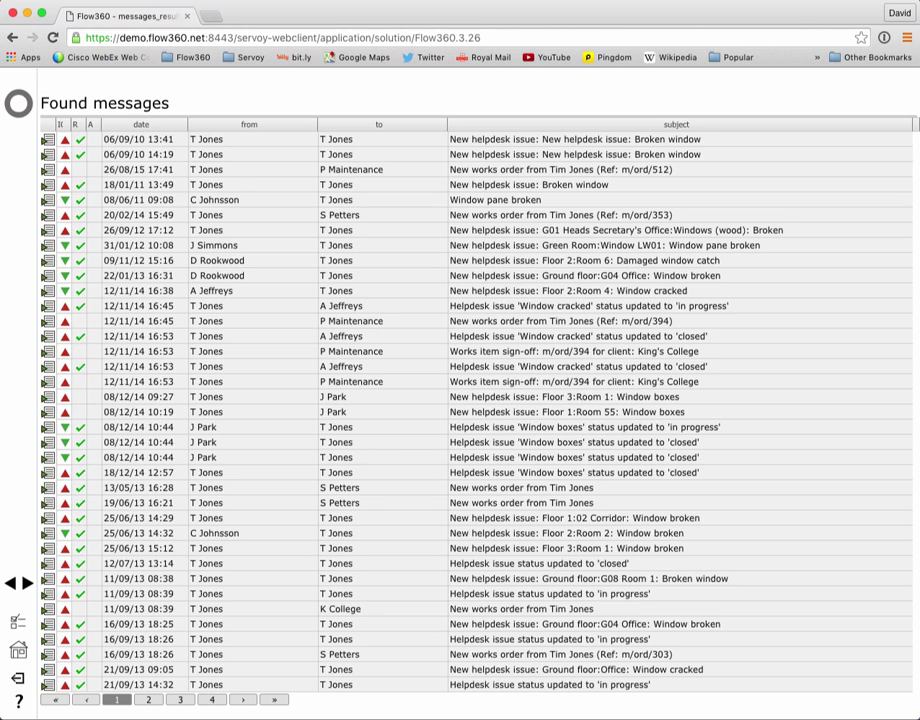
# Sort results by date and open the newest cracked-window message and its linked helpdesk issue
pyautogui.click(141, 131)
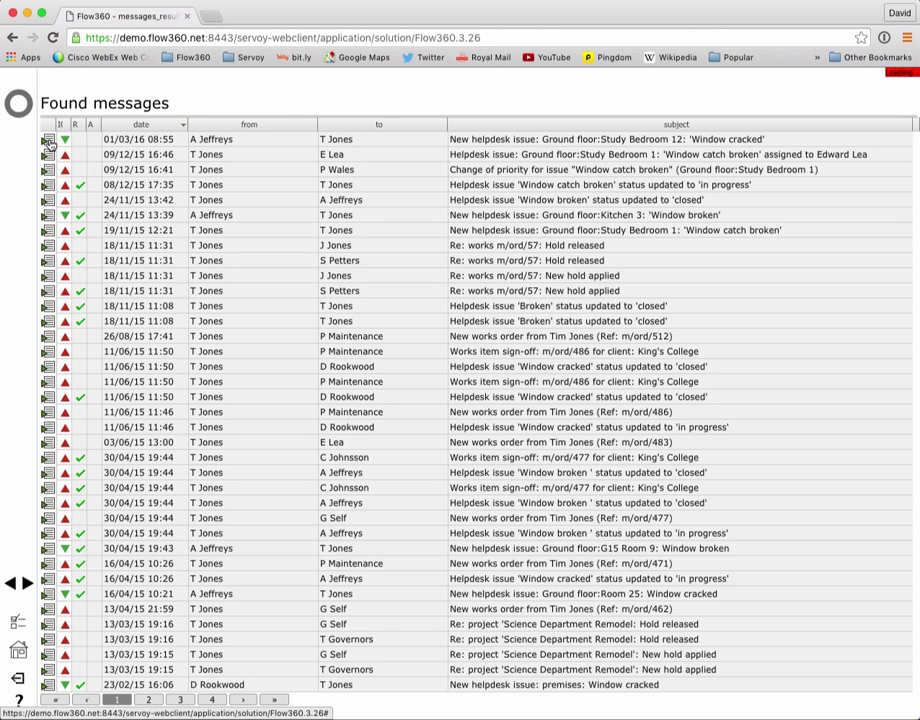
pyautogui.click(48, 142)
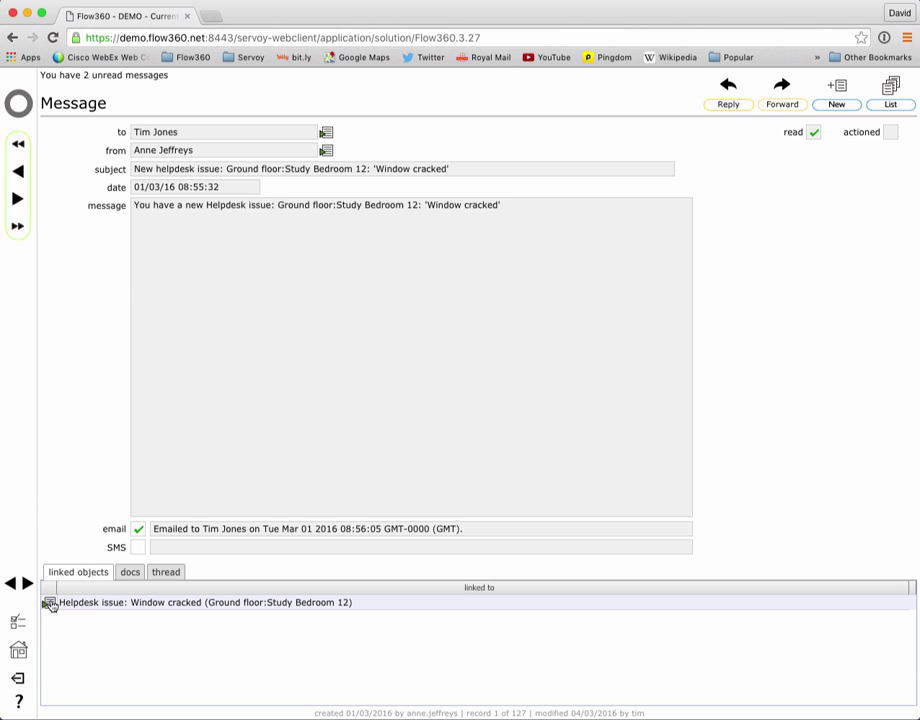
pyautogui.click(50, 605)
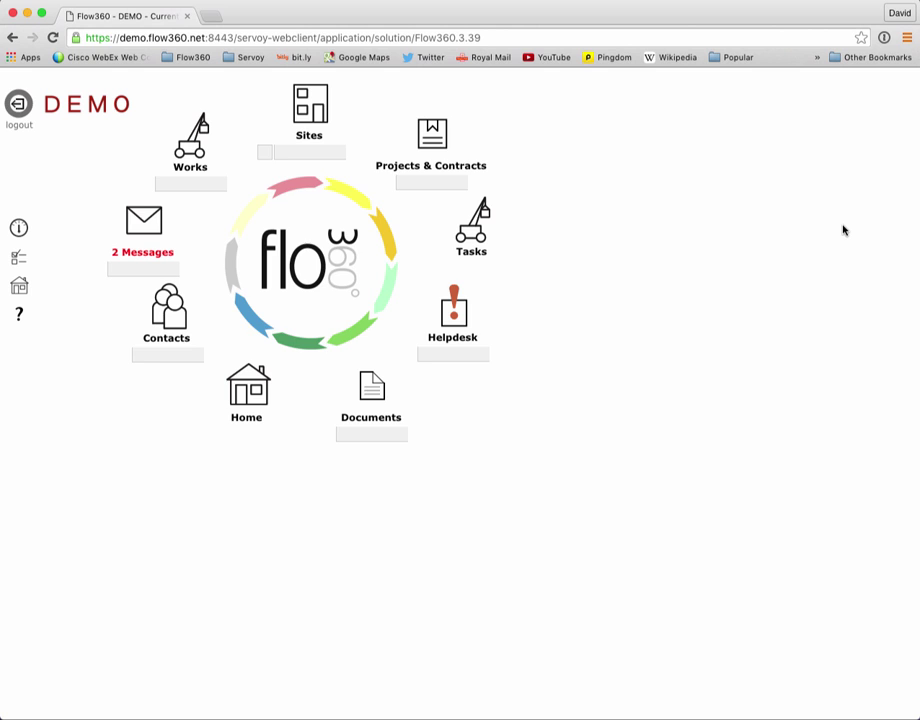
# Open works order 553 via the Works quick-find
pyautogui.click(190, 184)
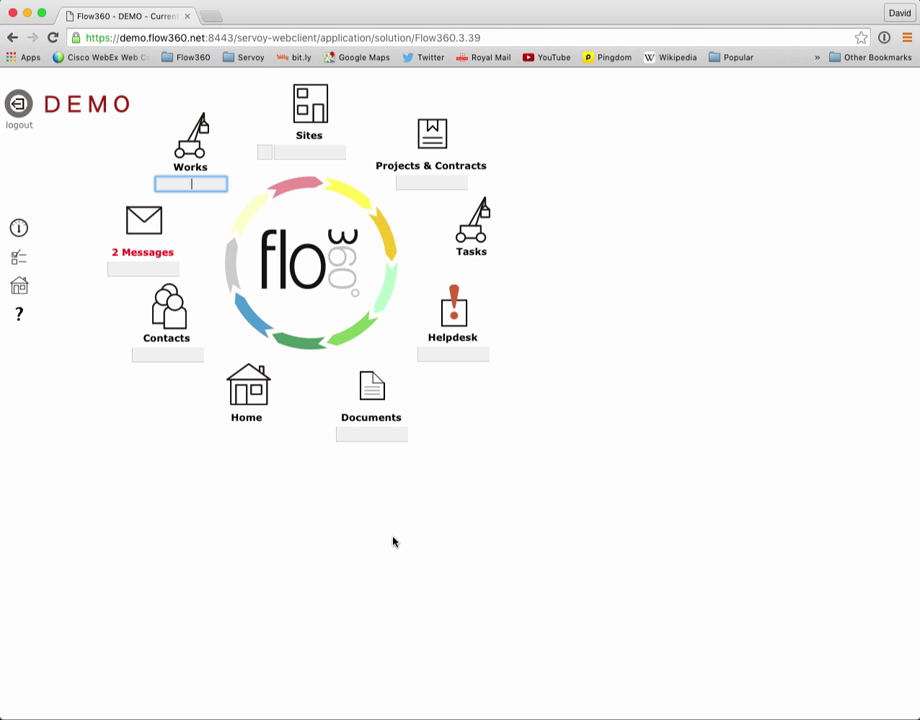
pyautogui.write('553')
pyautogui.press('Return')
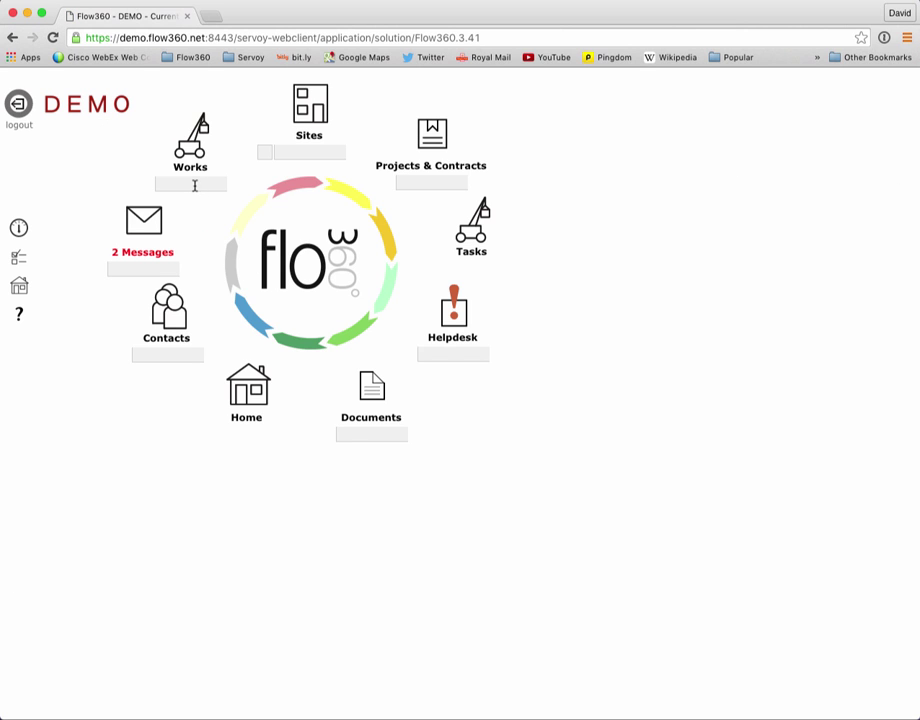
# List the 16 works whose reference includes '55', then return to the start screen
pyautogui.click(193, 183)
pyautogui.write('55')
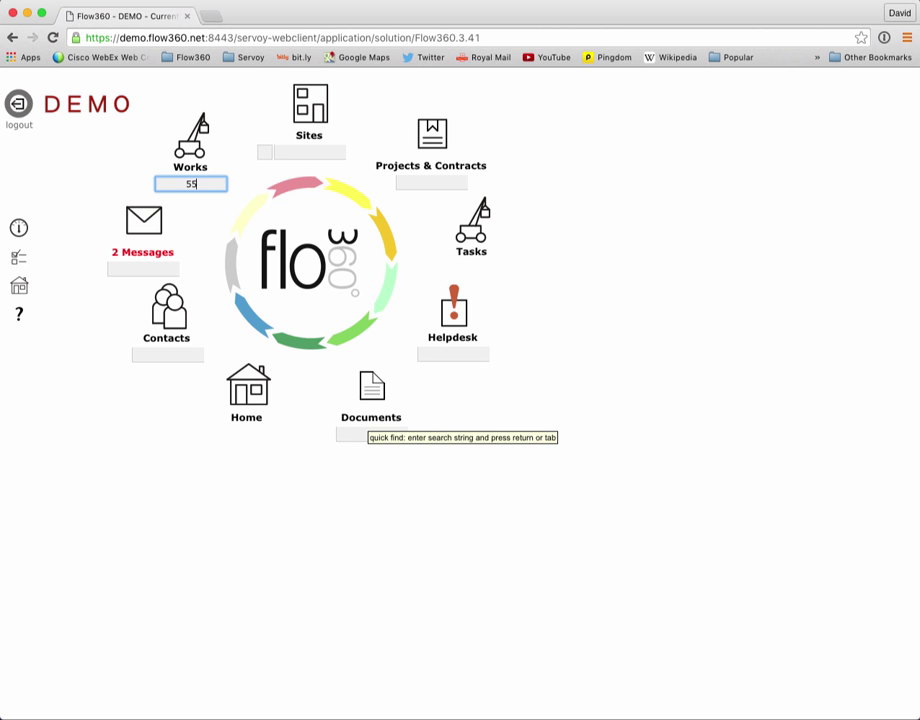
pyautogui.press('Return')
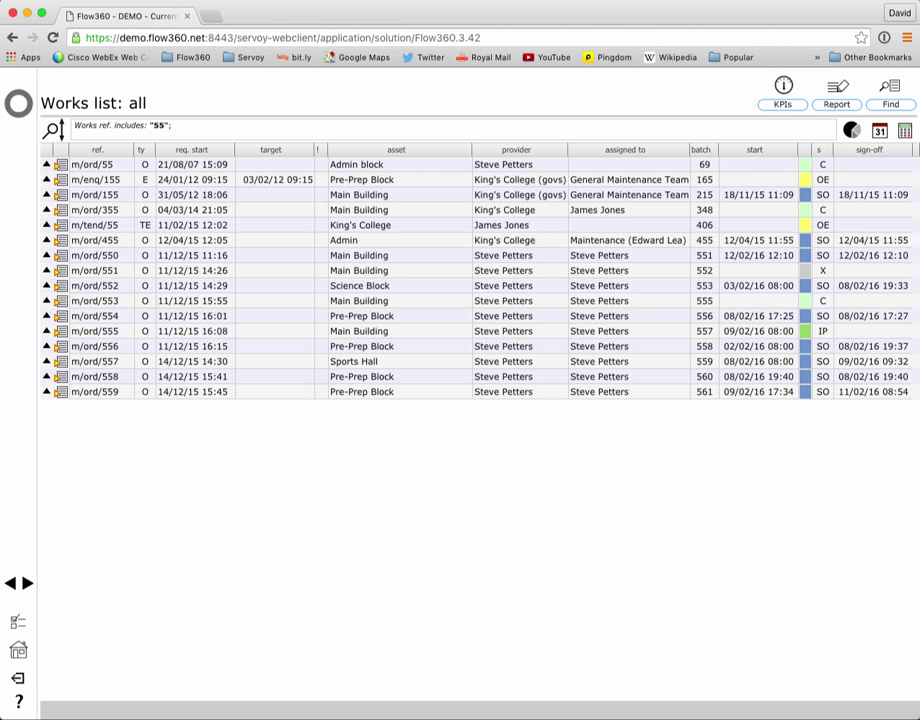
pyautogui.click(55, 132)
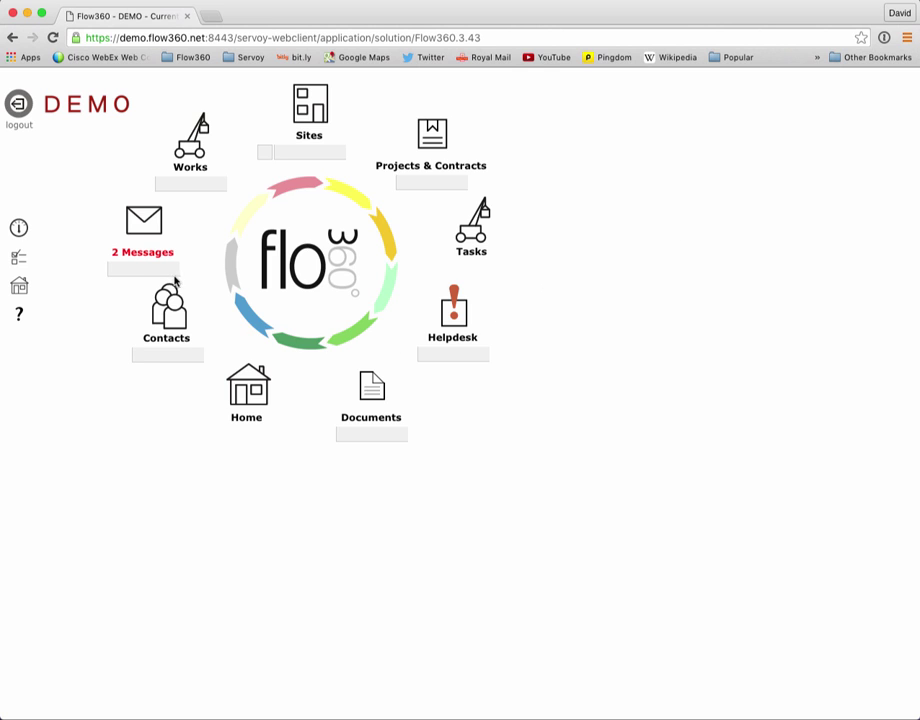
# Search Messages for 'window cracked', correcting the misspelled 'windwo'
pyautogui.click(138, 268)
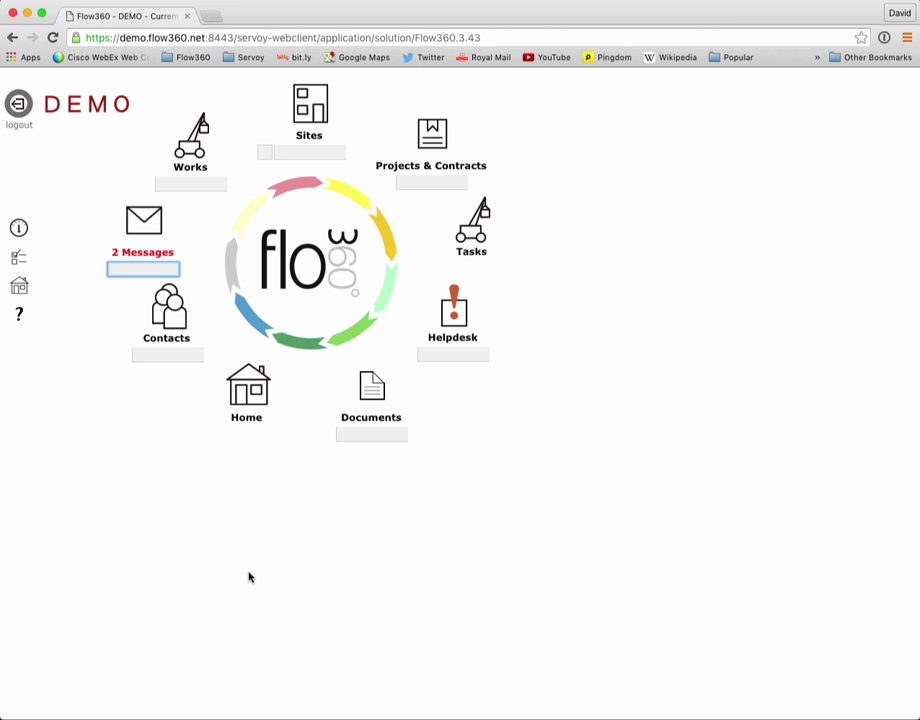
pyautogui.write('windwo cracked')
pyautogui.click(140, 269)
pyautogui.press('BackSpace')
pyautogui.press('BackSpace')
pyautogui.write('ow')
pyautogui.press('Return')
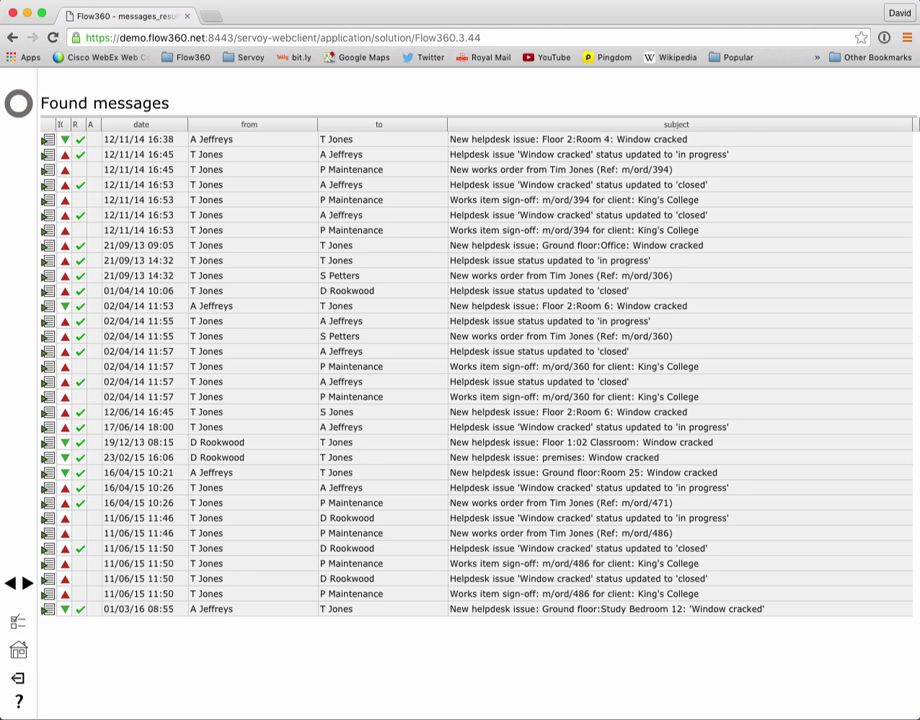
# Sort messages newest first, then open the Study Bedroom 12 message and its helpdesk issue 30211
pyautogui.click(144, 126)
pyautogui.click(144, 126)
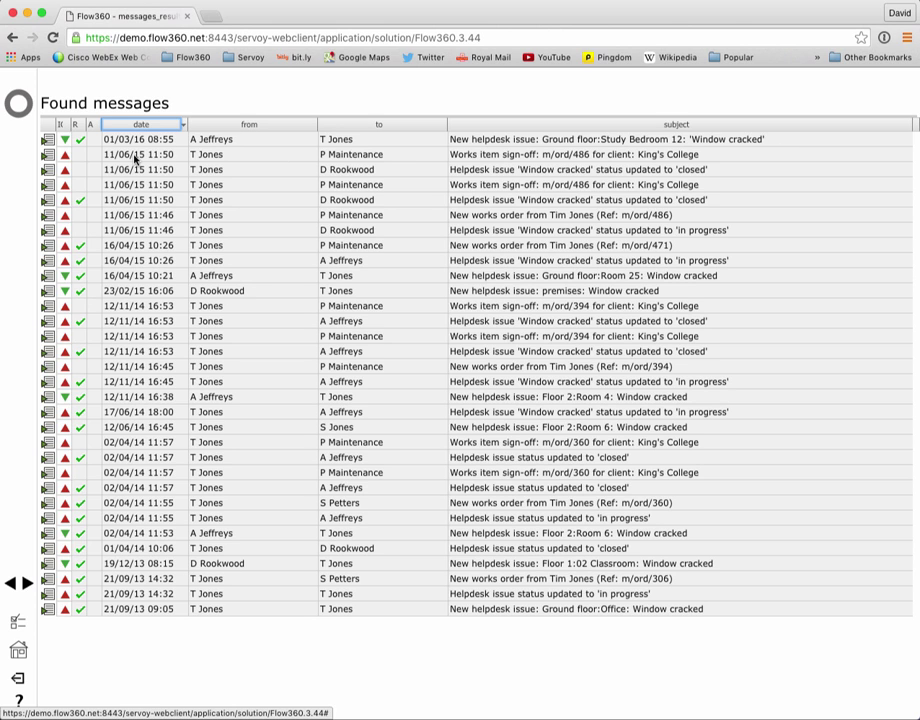
pyautogui.click(48, 141)
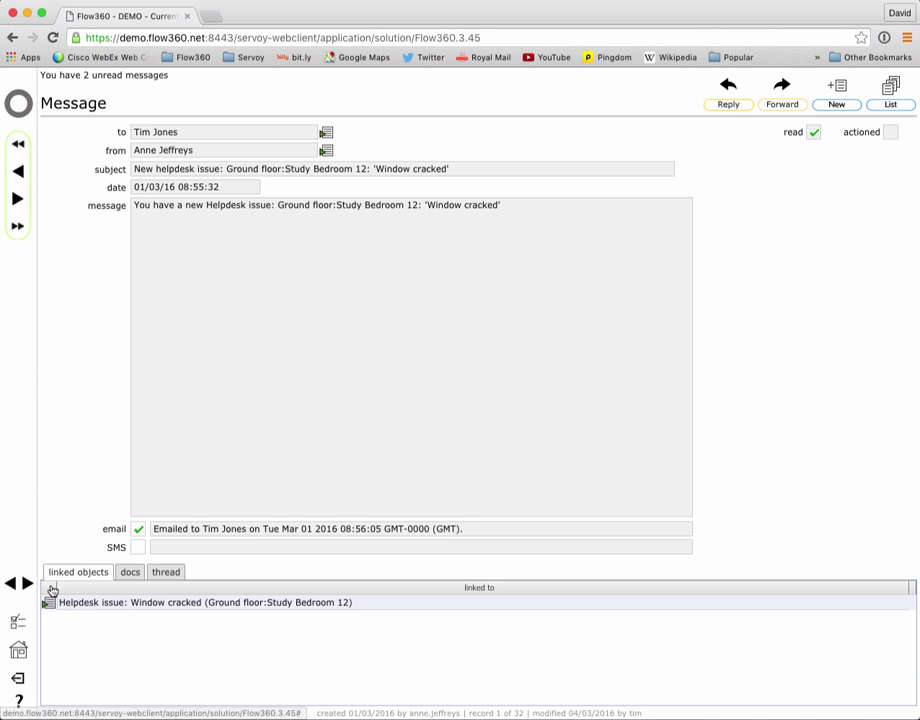
pyautogui.click(49, 603)
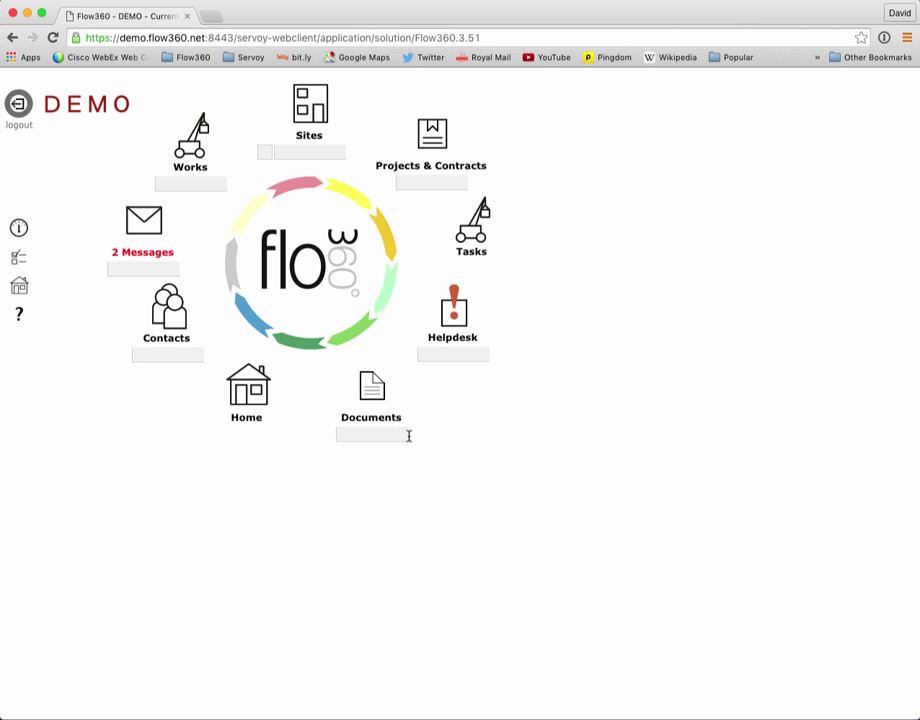
# Search Documents for 'context', view the Site context plan8233 image full size, then return home
pyautogui.click(373, 434)
pyautogui.write('context')
pyautogui.press('Return')
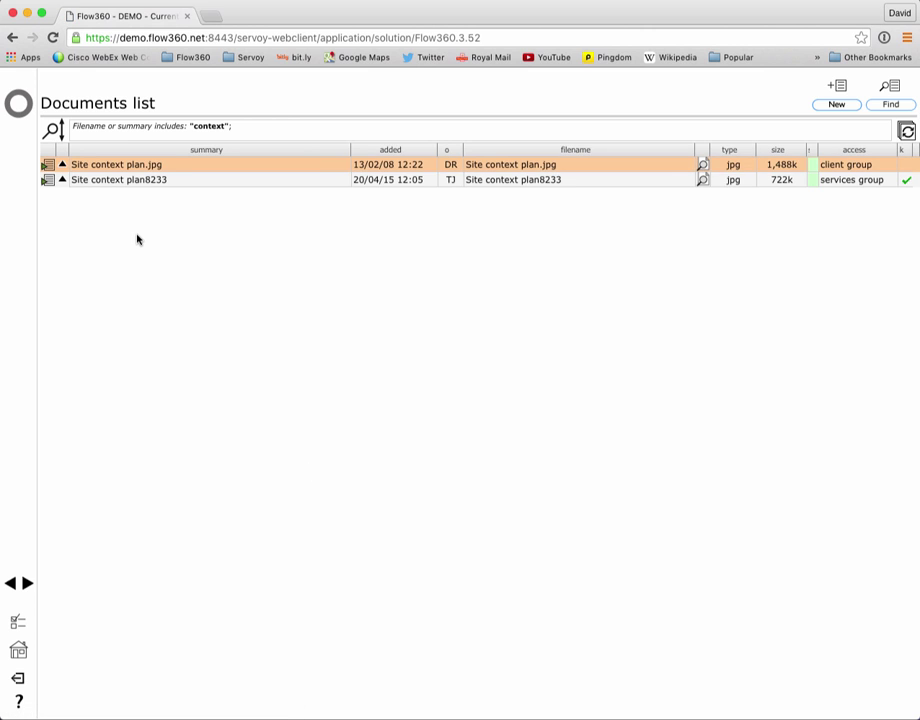
pyautogui.click(49, 182)
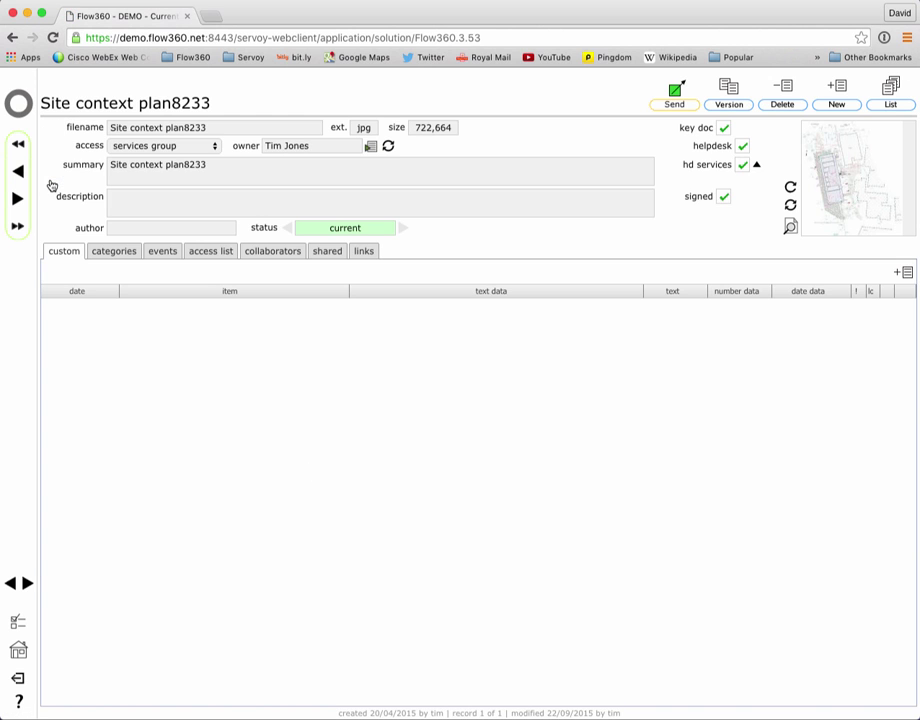
pyautogui.click(840, 176)
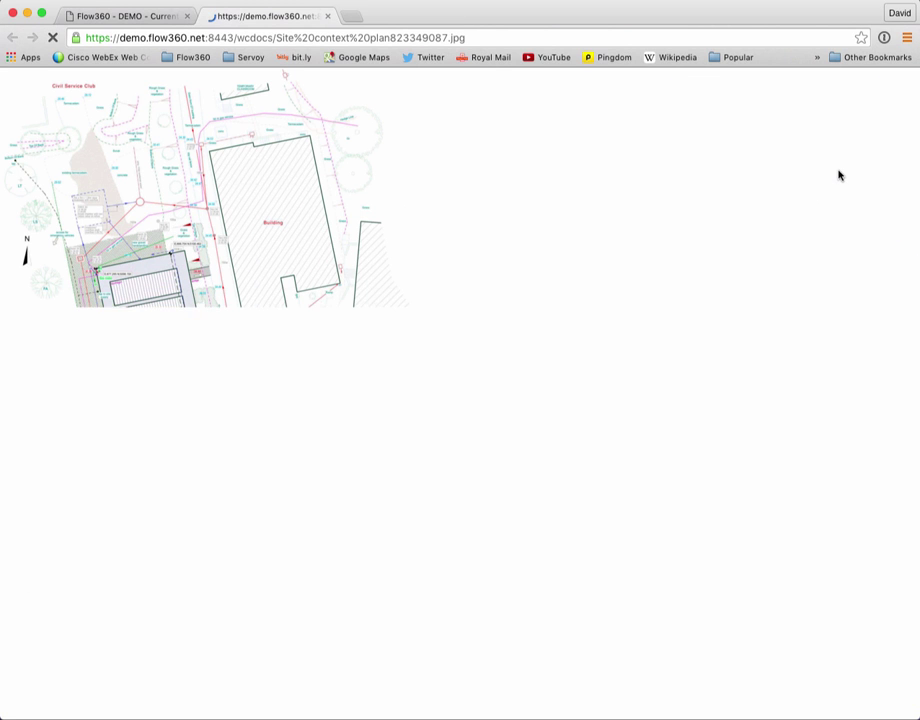
pyautogui.click(221, 360)
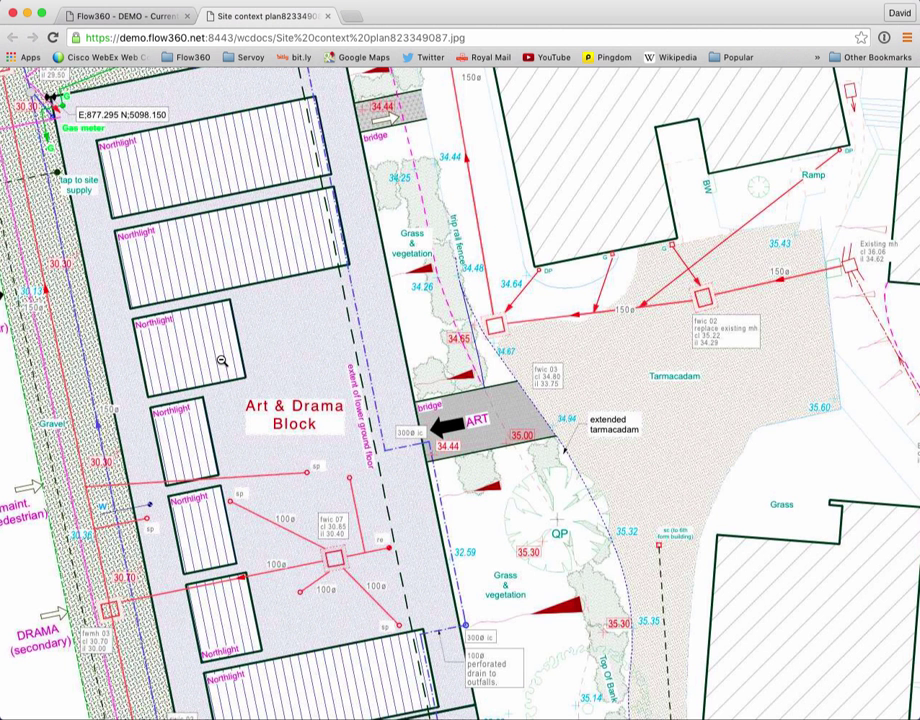
pyautogui.click(126, 20)
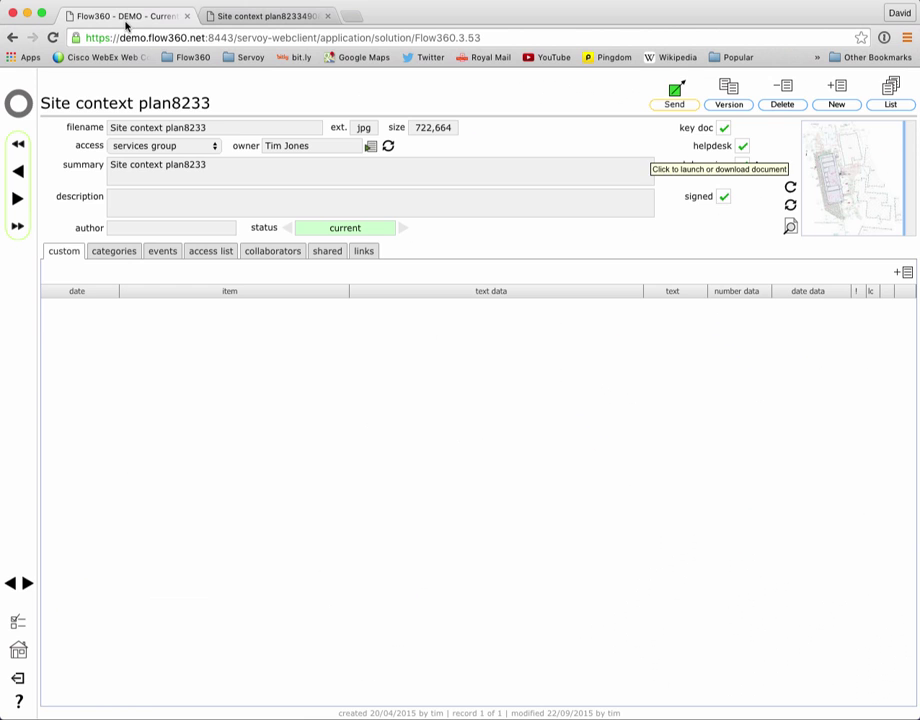
pyautogui.click(19, 104)
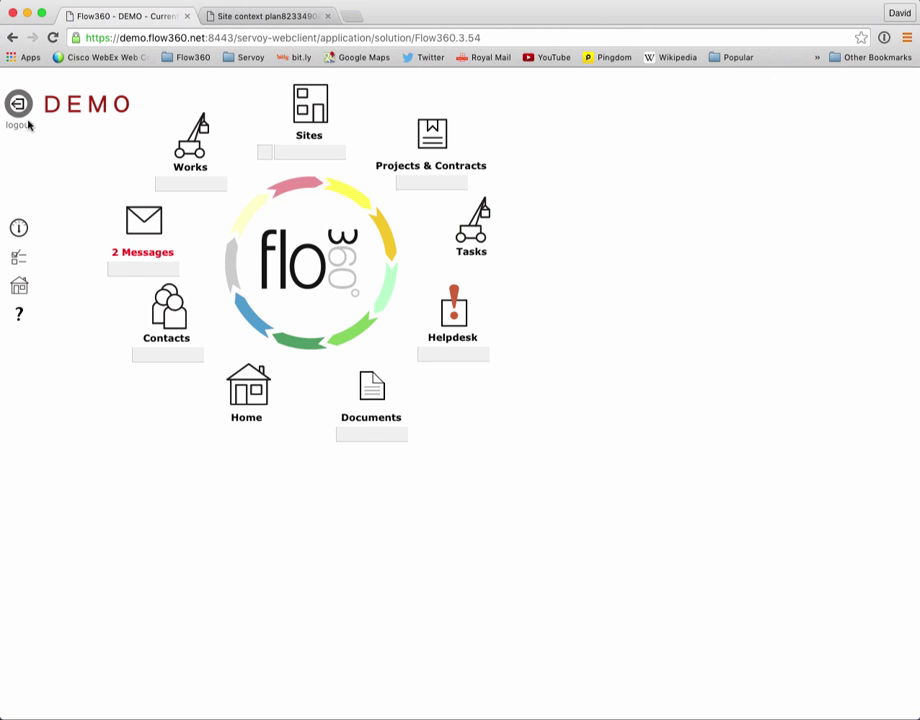
# Search Documents for 'schema' and open the Boiler services schemati1.jpg image in its own tab
pyautogui.click(357, 431)
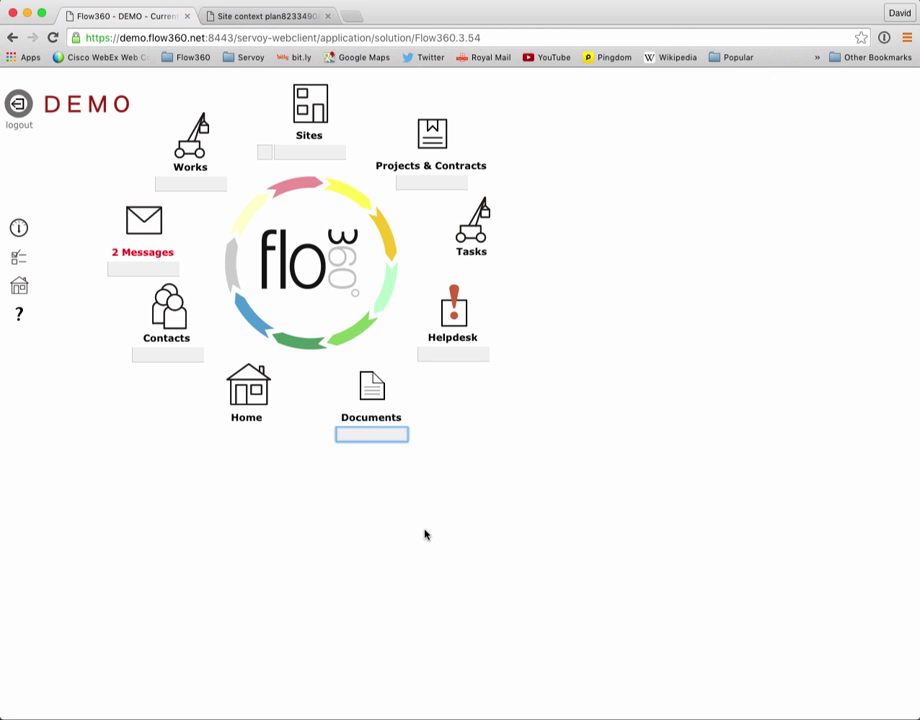
pyautogui.write('schema')
pyautogui.press('Return')
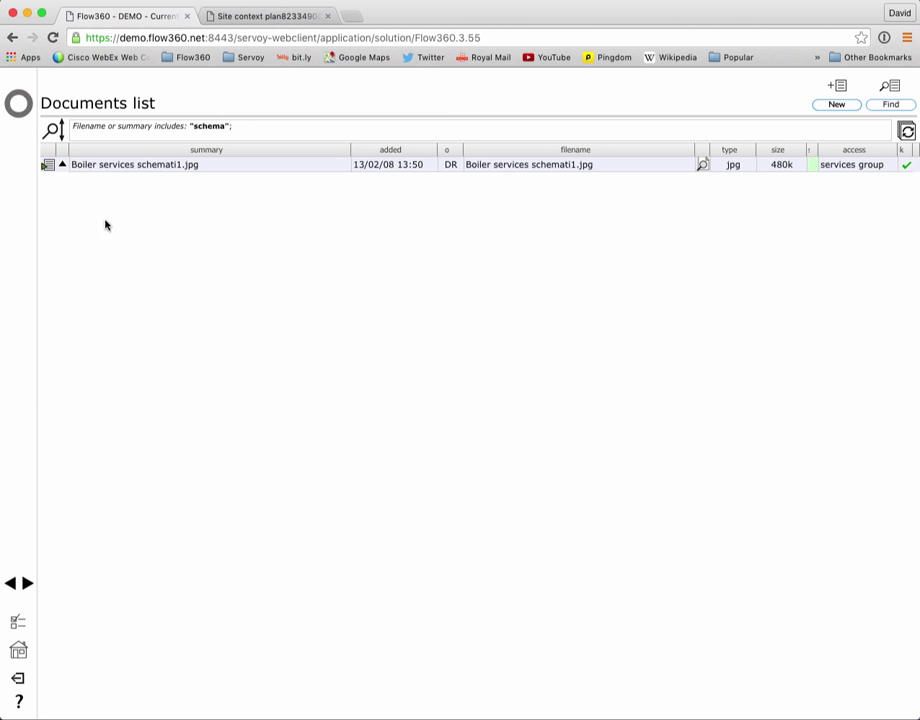
pyautogui.click(48, 167)
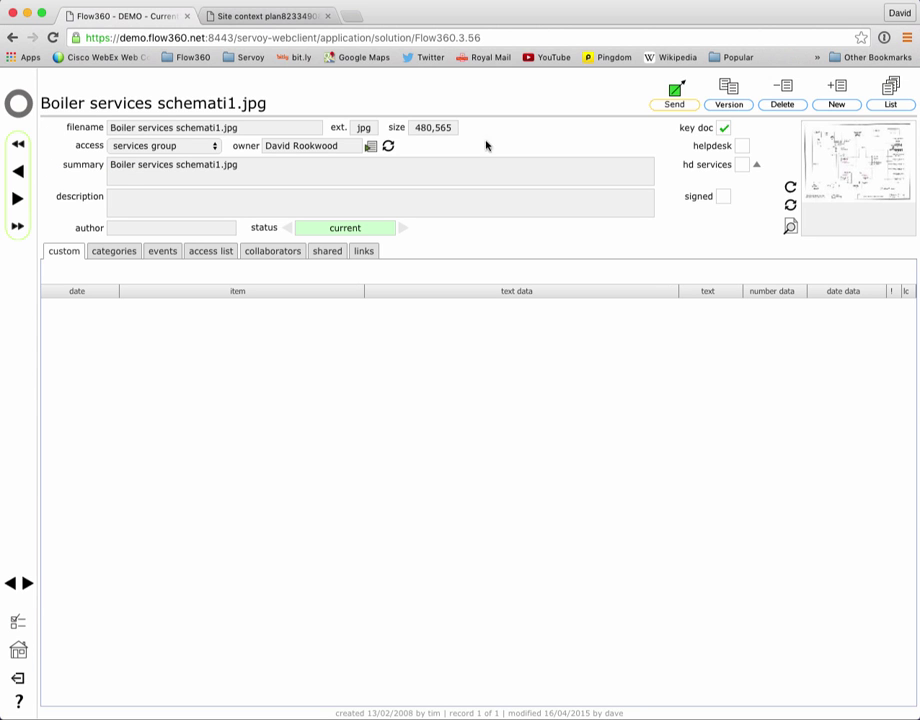
pyautogui.click(855, 188)
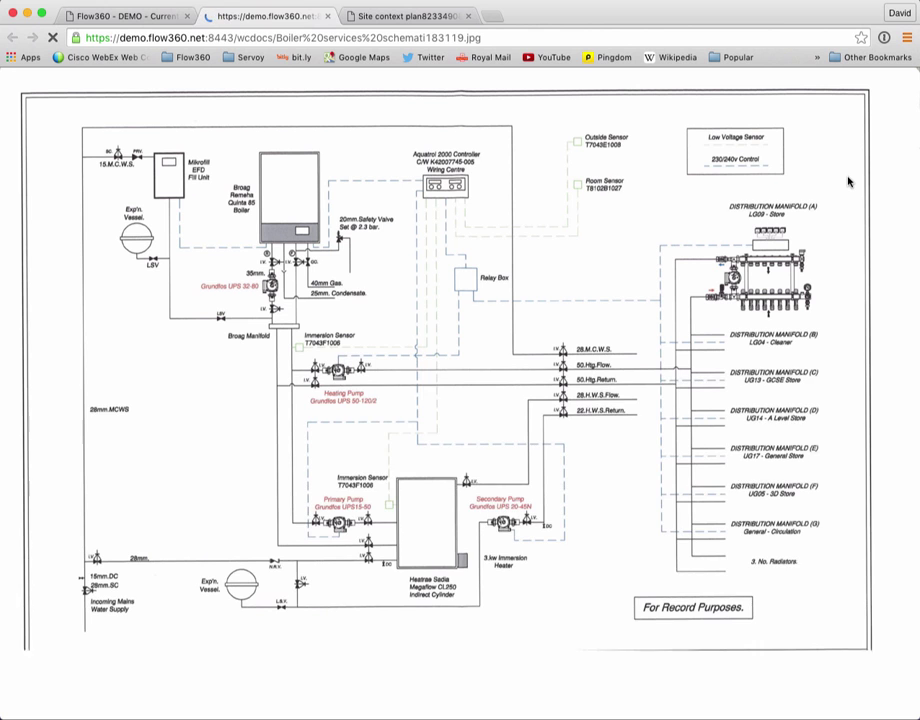
pyautogui.click(140, 20)
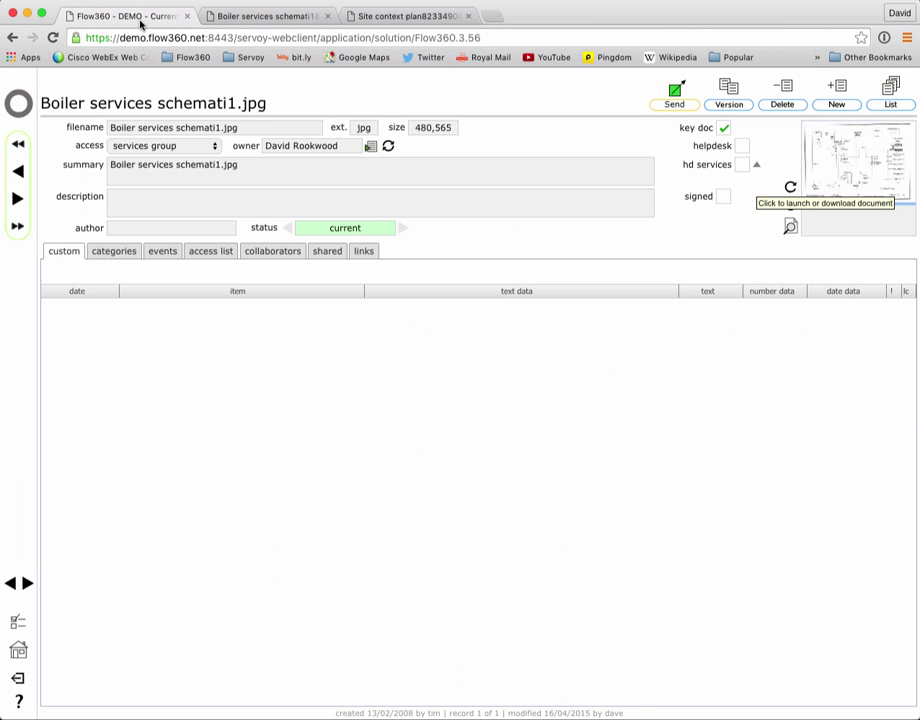
pyautogui.click(18, 104)
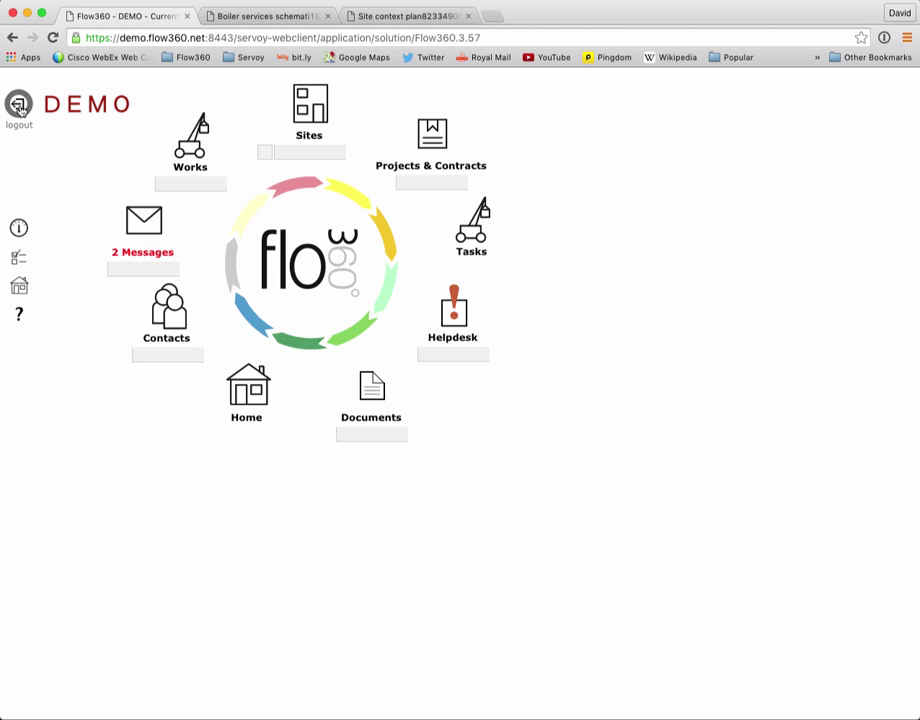
pyautogui.click(454, 355)
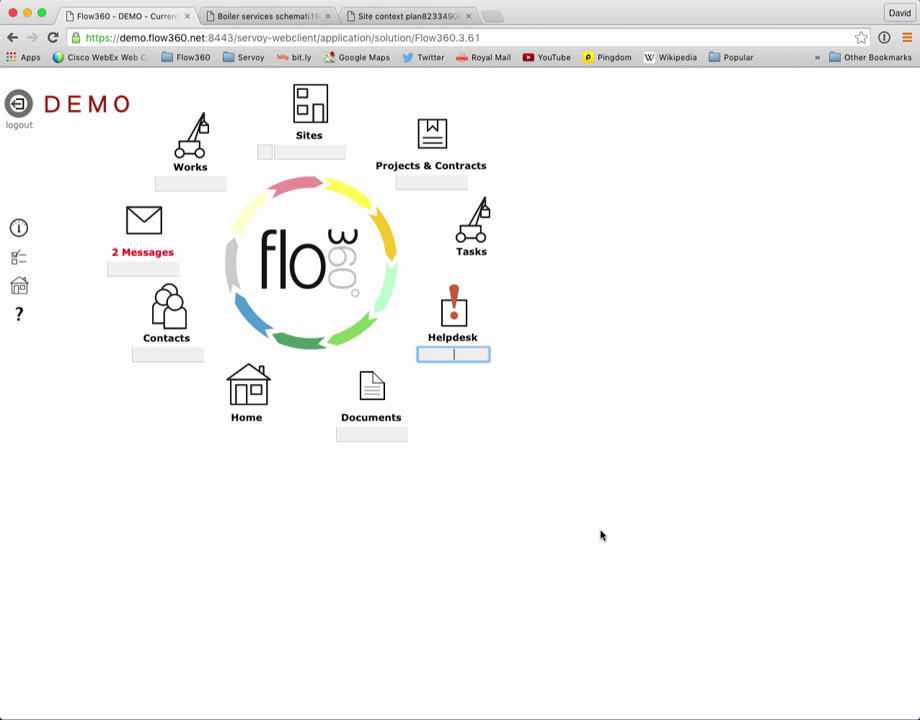
pyautogui.write('pipe')
pyautogui.press('Return')
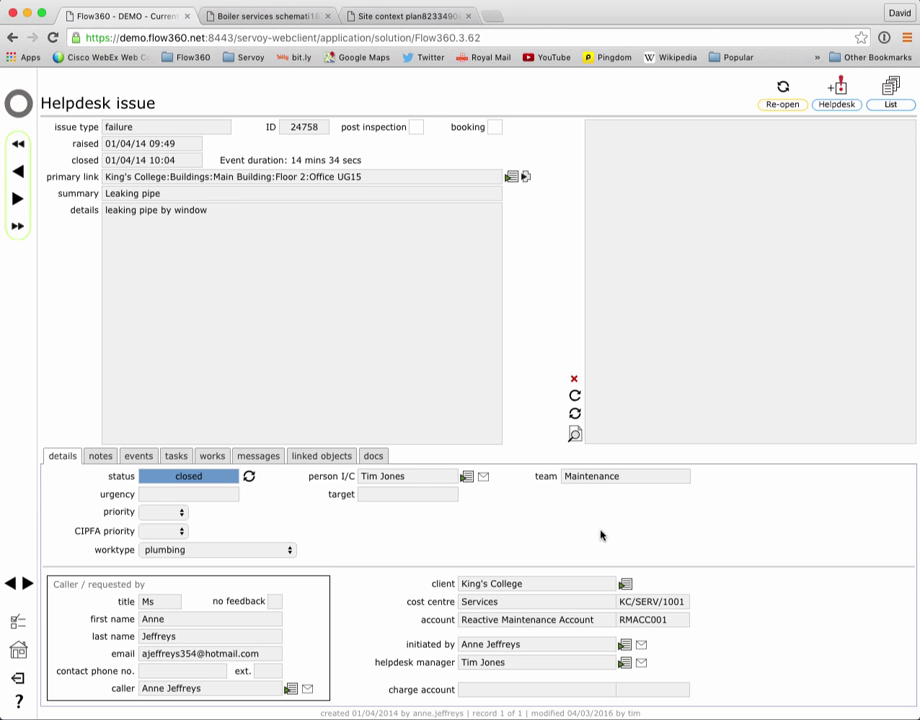
pyautogui.click(19, 107)
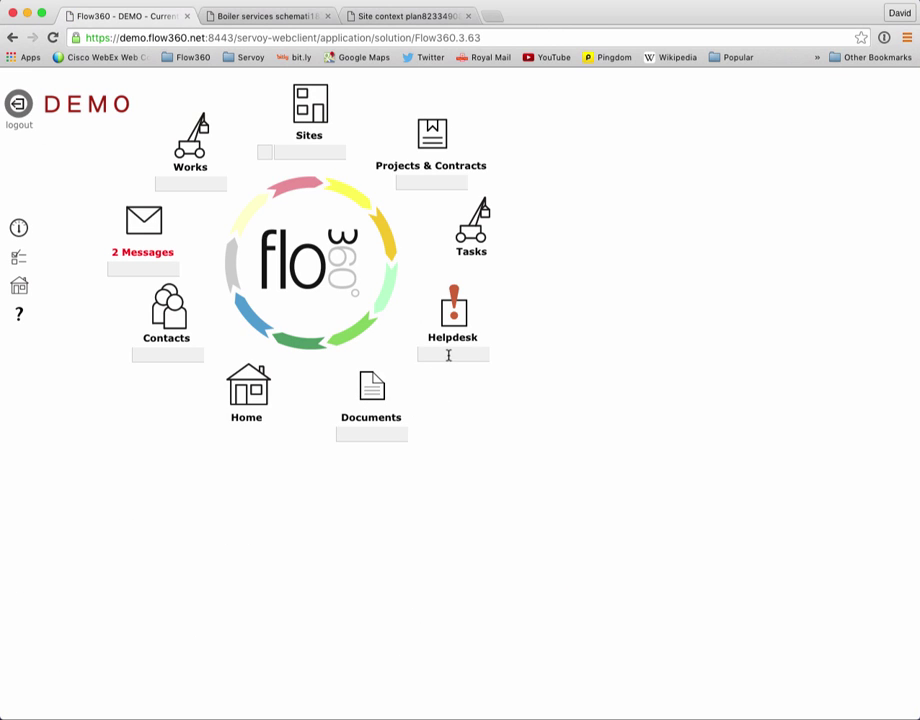
pyautogui.click(448, 355)
pyautogui.write('window')
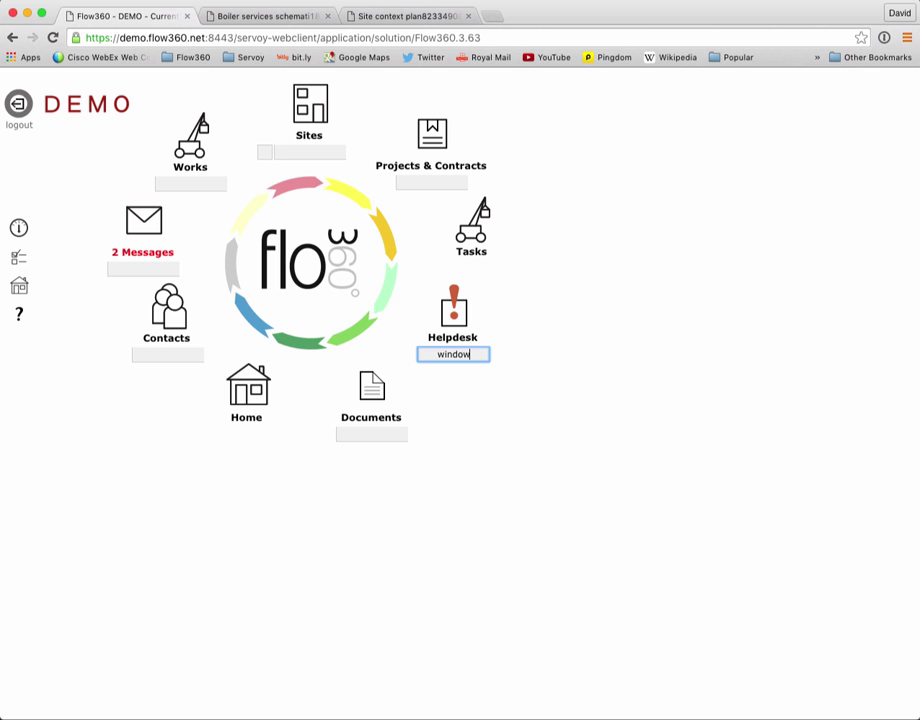
pyautogui.press('Return')
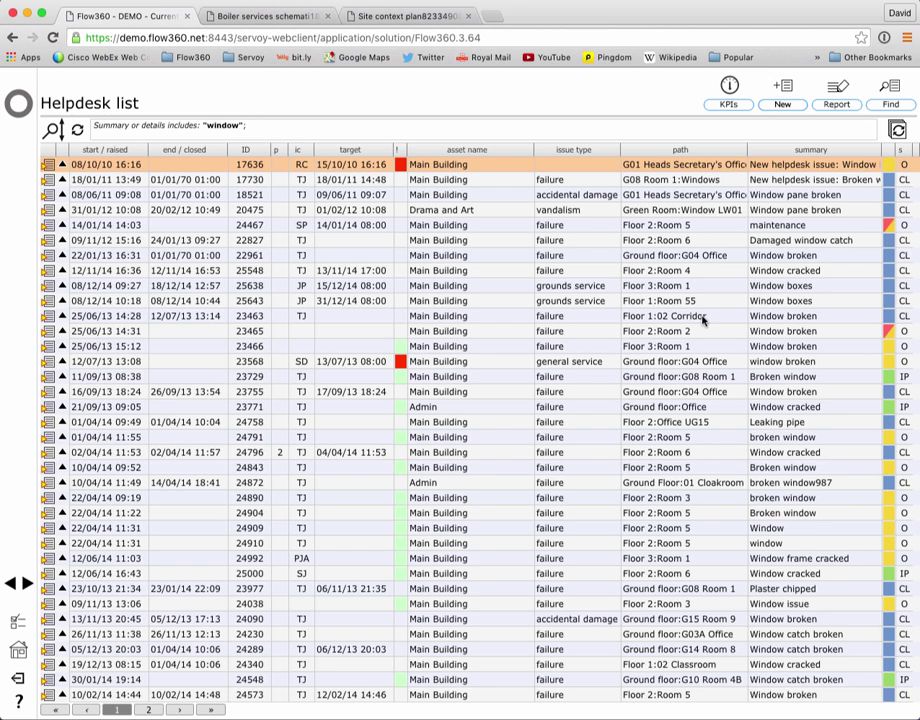
pyautogui.click(16, 96)
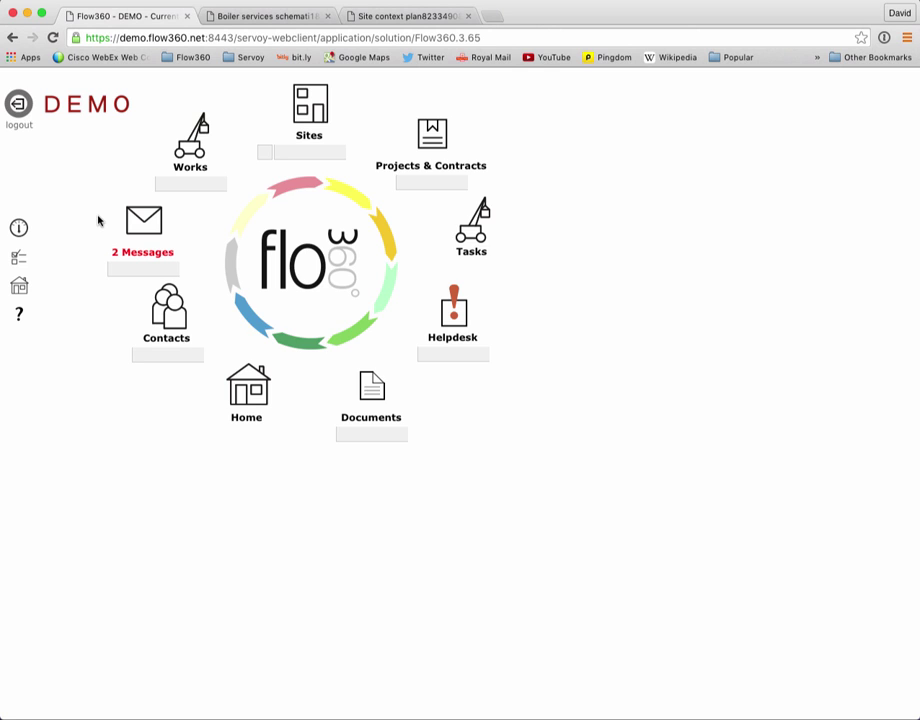
pyautogui.click(171, 357)
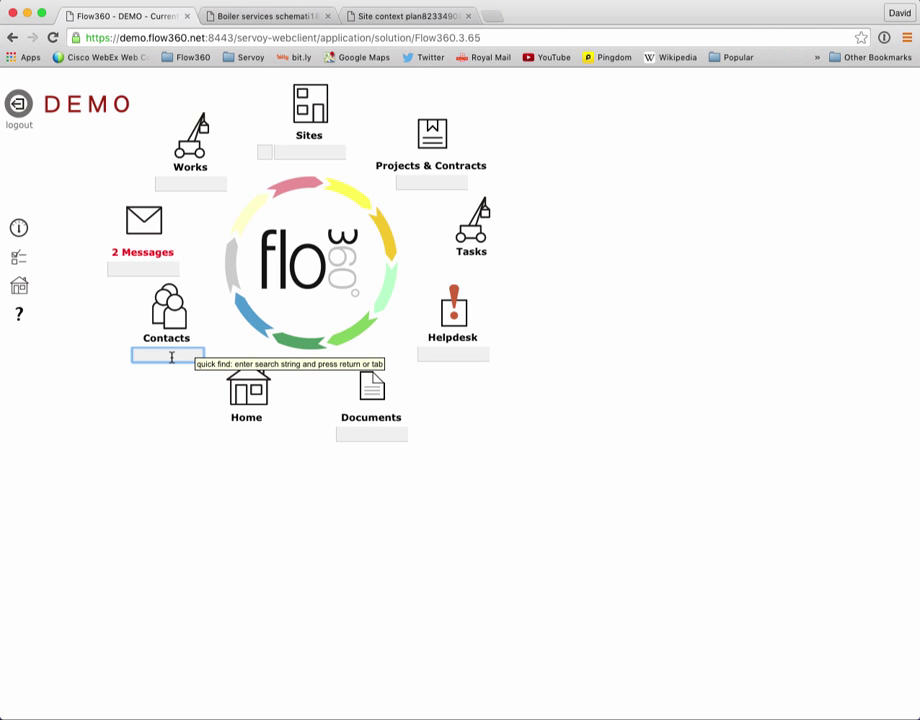
pyautogui.write('pete')
pyautogui.press('Return')
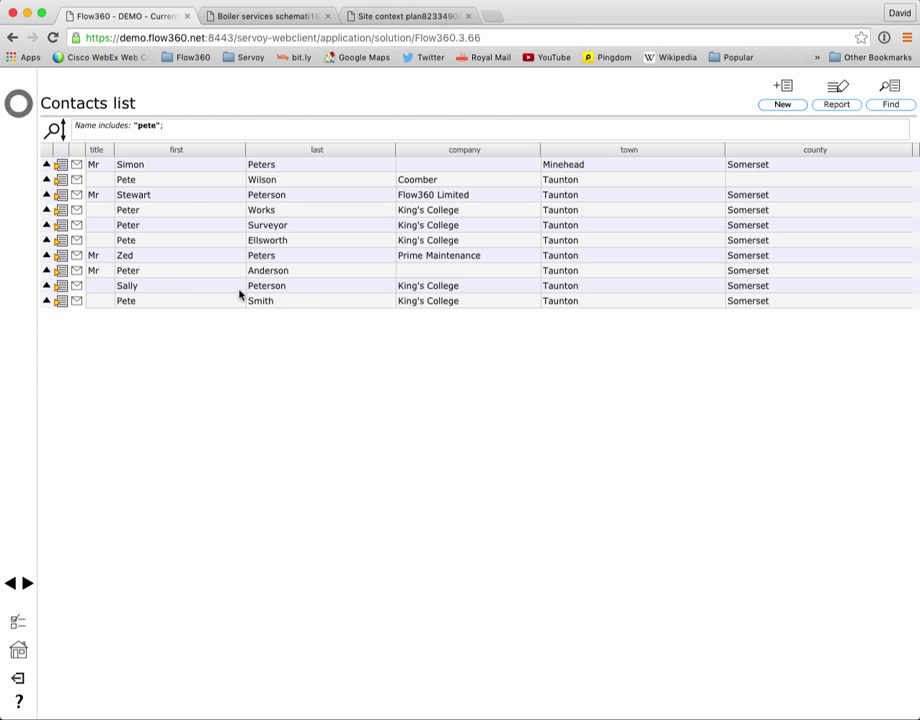
pyautogui.click(19, 108)
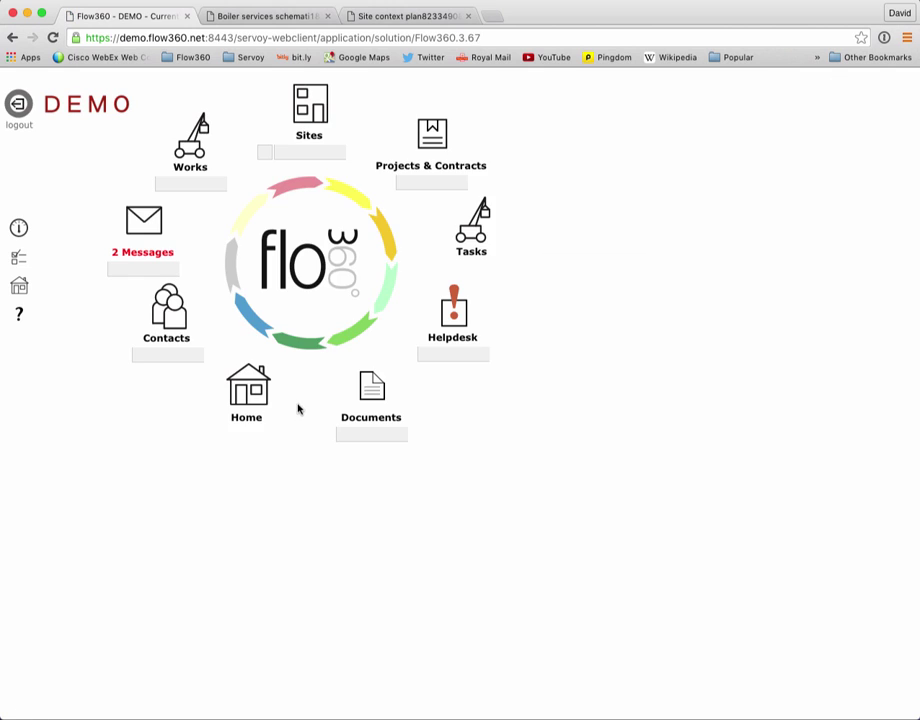
pyautogui.click(170, 354)
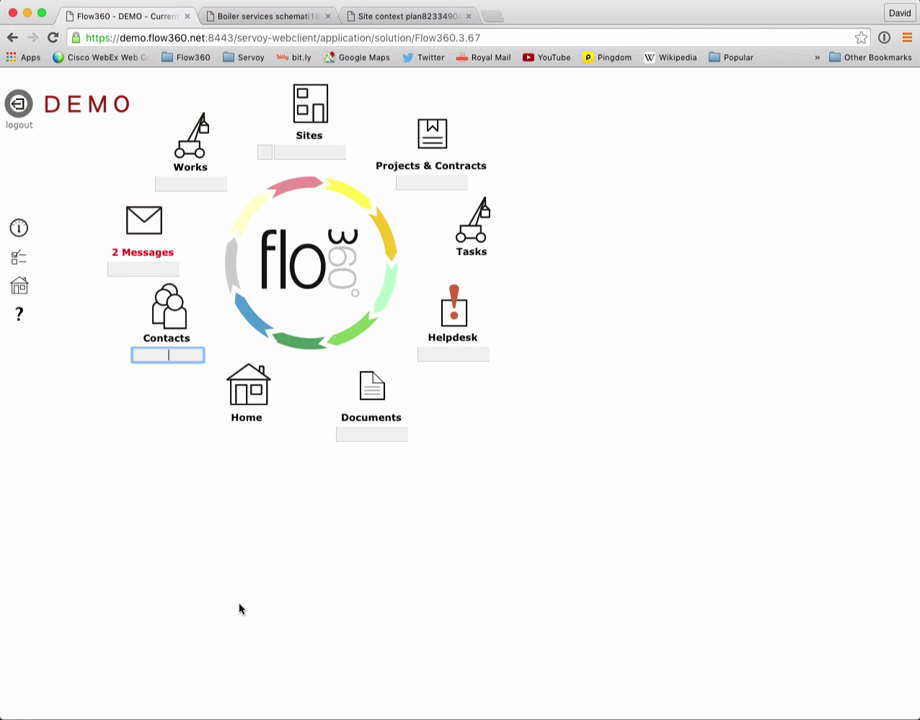
pyautogui.write('flow360')
pyautogui.press('Return')
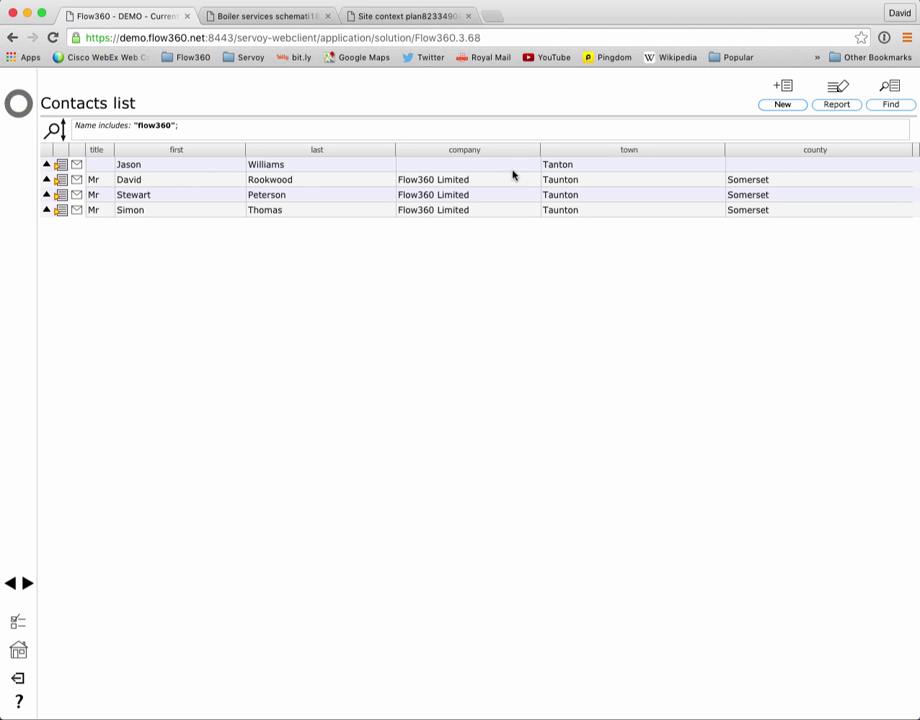
pyautogui.click(15, 92)
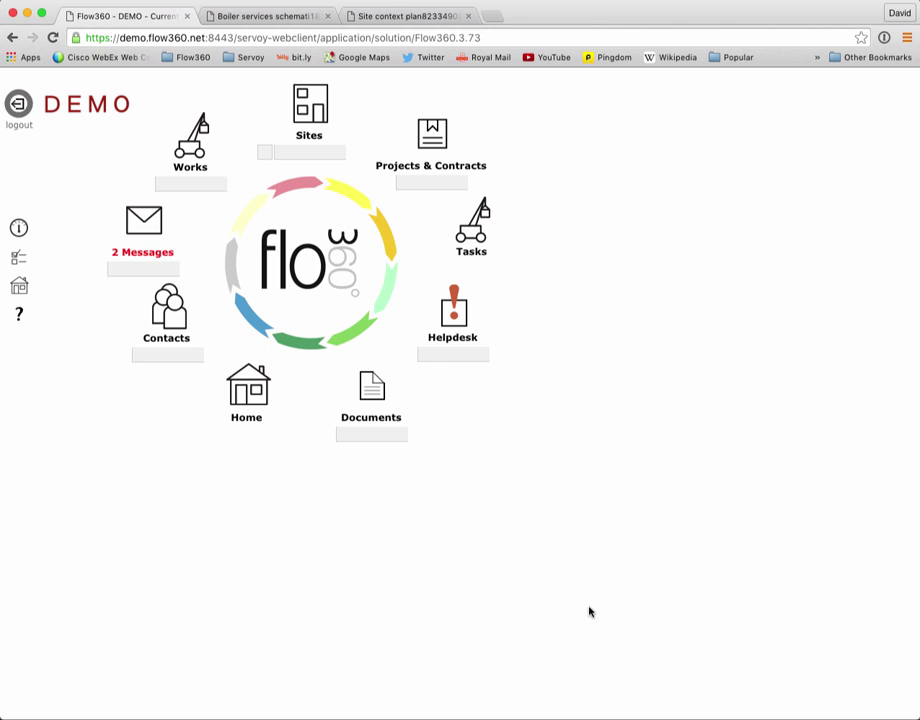
pyautogui.click(435, 182)
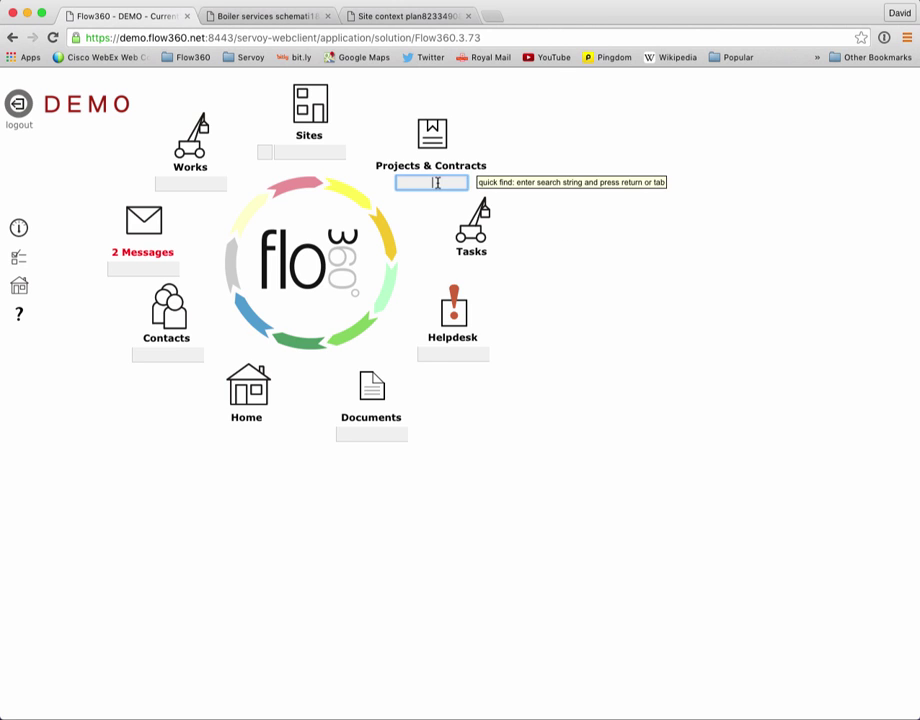
pyautogui.write('heating')
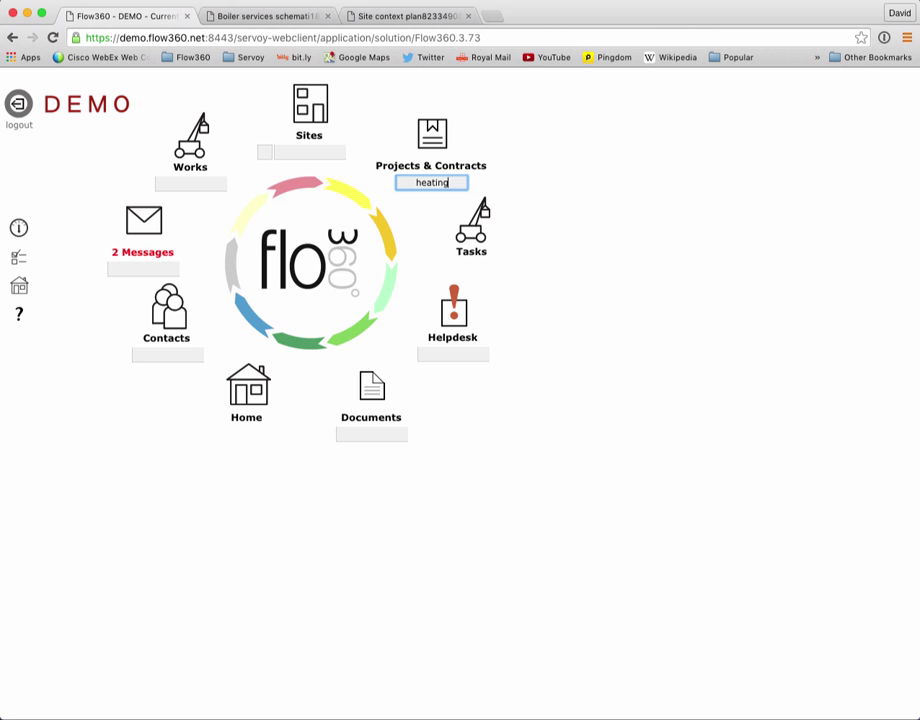
pyautogui.press('Return')
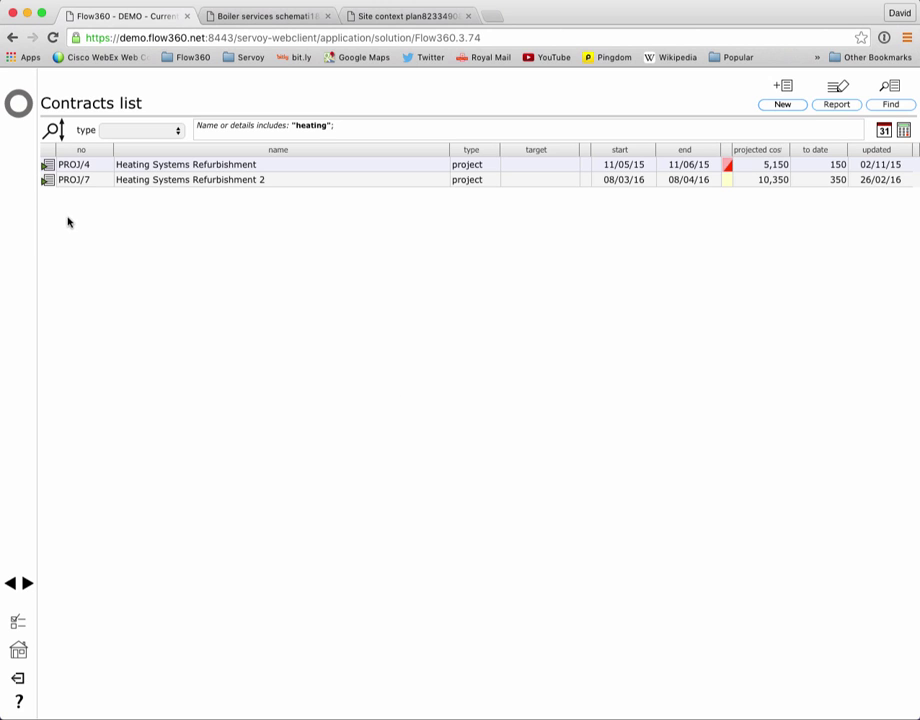
pyautogui.click(19, 104)
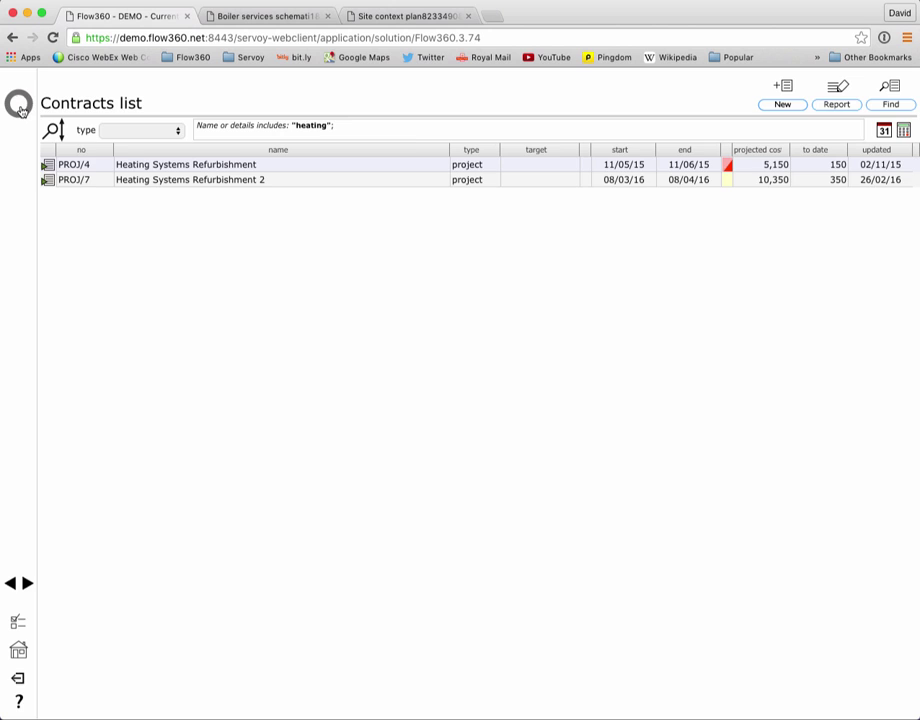